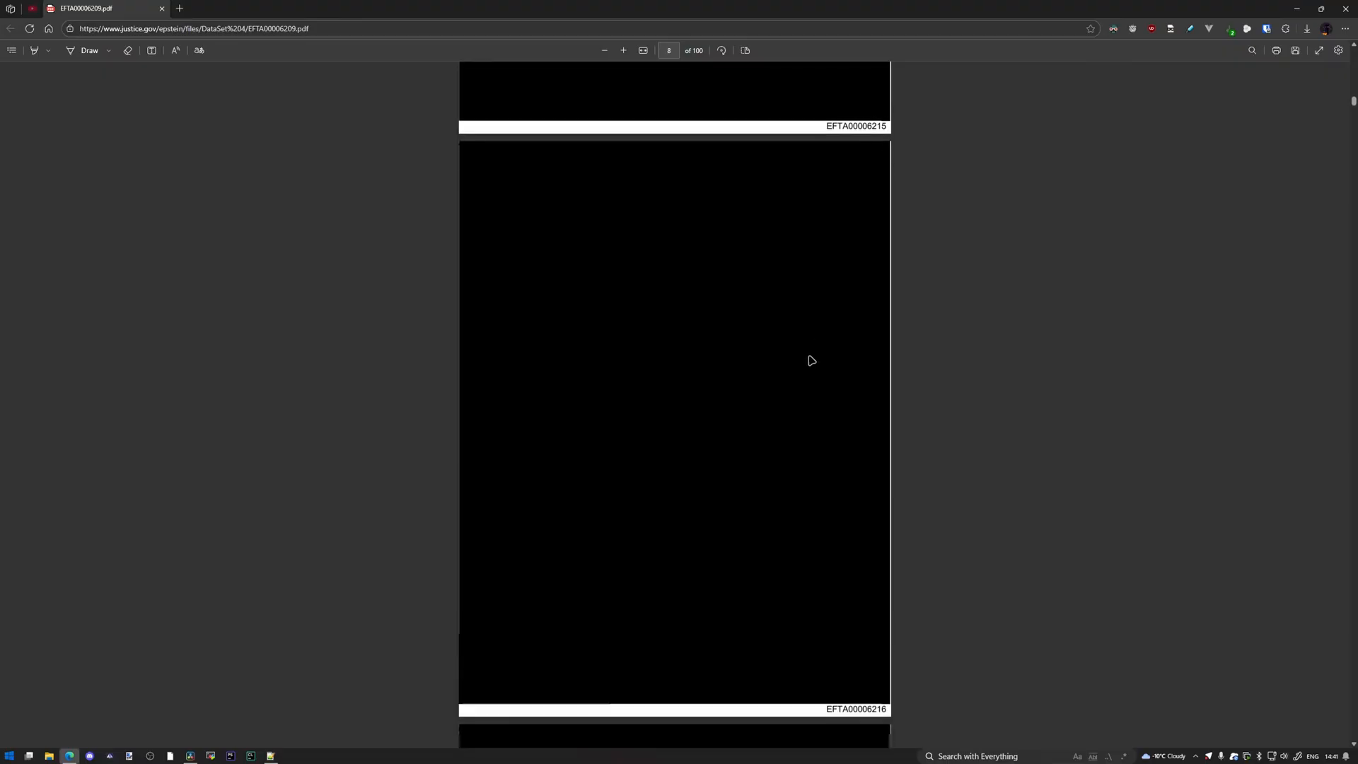
Scroll down through the blacked-out pages of EFTA00006209.pdf to page 50
{"action": "scroll", "coordinate": [806, 361], "scroll_direction": "down", "scroll_amount": 20}
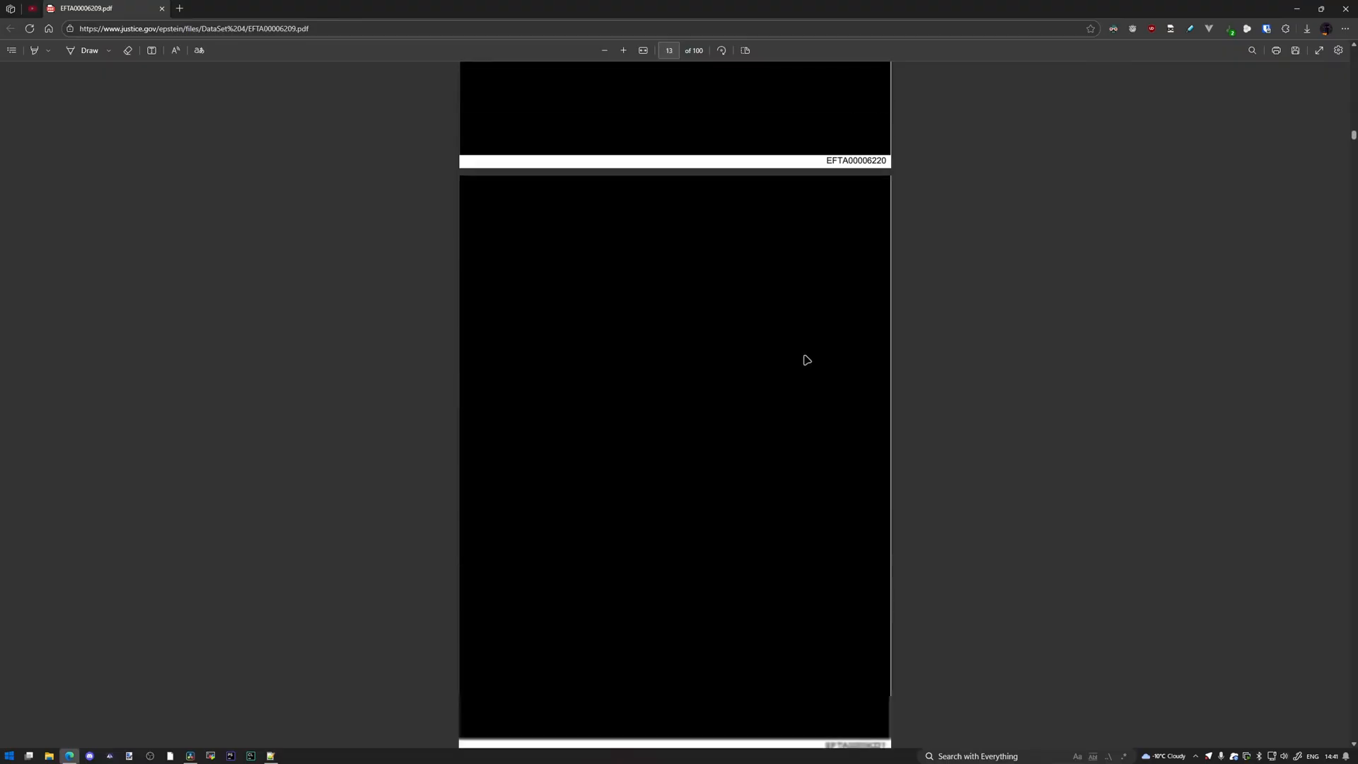
{"action": "scroll", "coordinate": [785, 347], "scroll_direction": "down", "scroll_amount": 20}
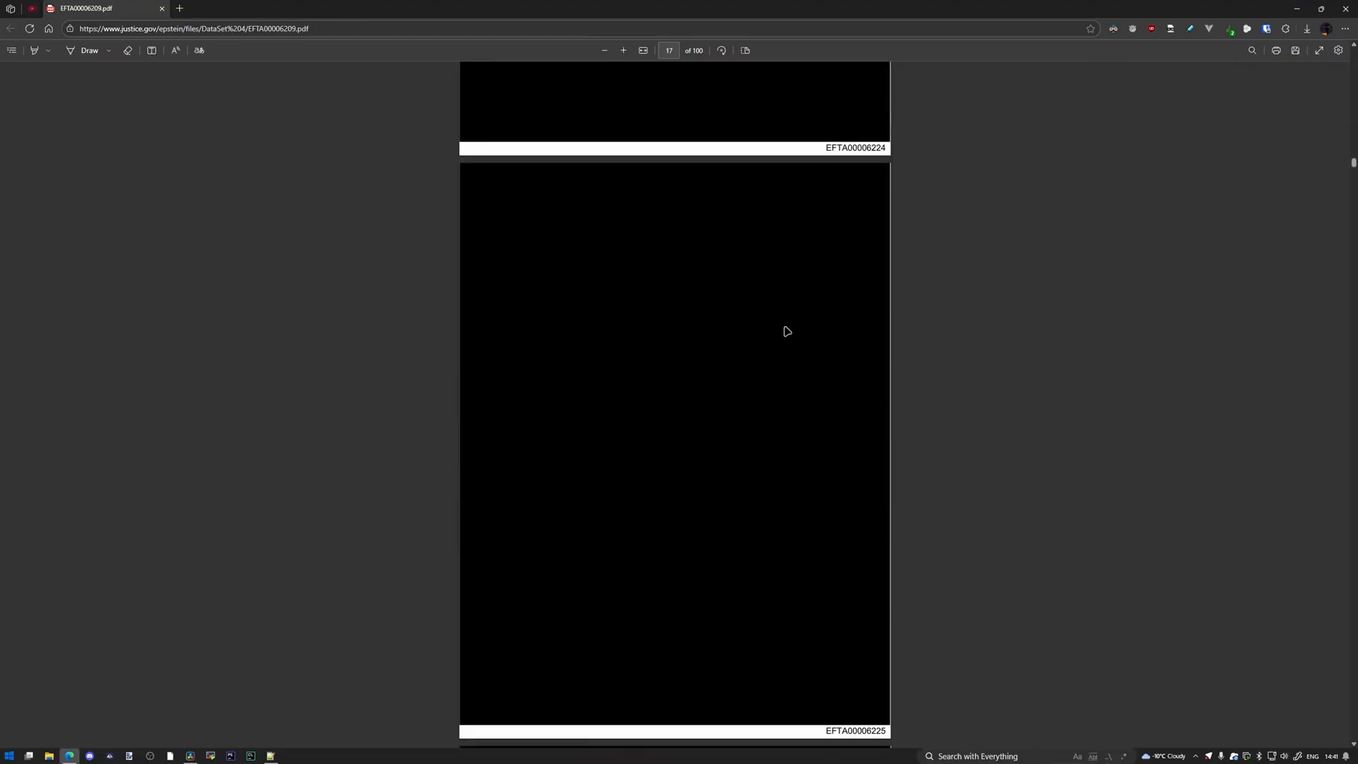
{"action": "scroll", "coordinate": [781, 327], "scroll_direction": "down", "scroll_amount": 20}
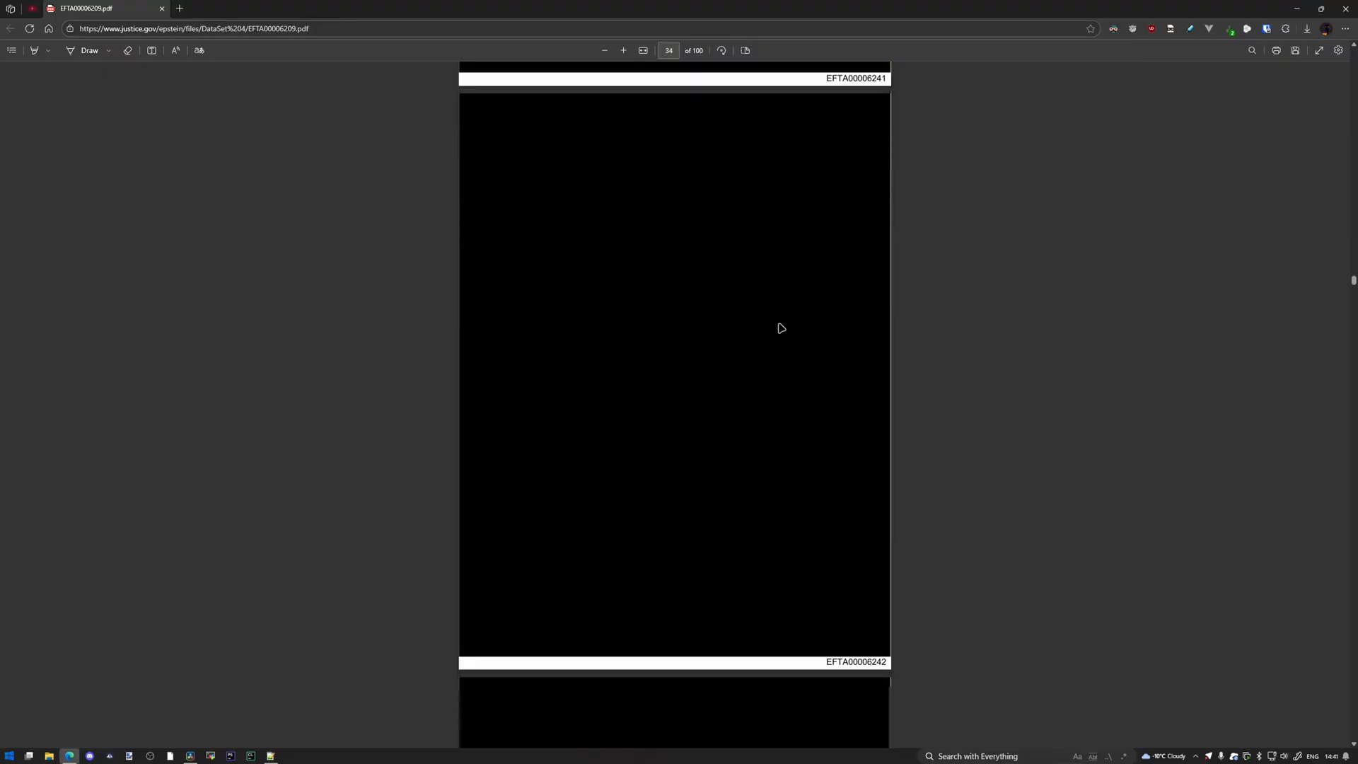
{"action": "scroll", "coordinate": [781, 328], "scroll_direction": "down", "scroll_amount": 20}
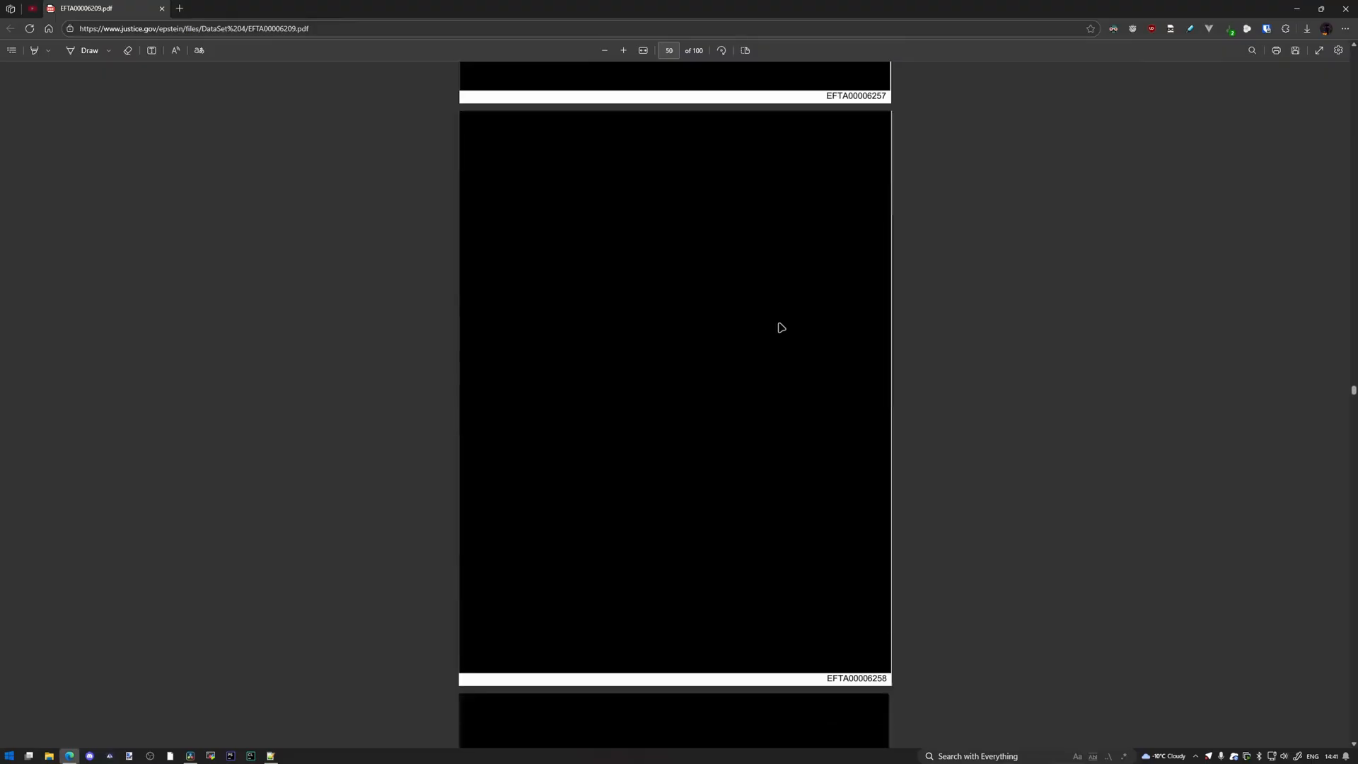
{"action": "scroll", "coordinate": [781, 328], "scroll_direction": "down", "scroll_amount": 15}
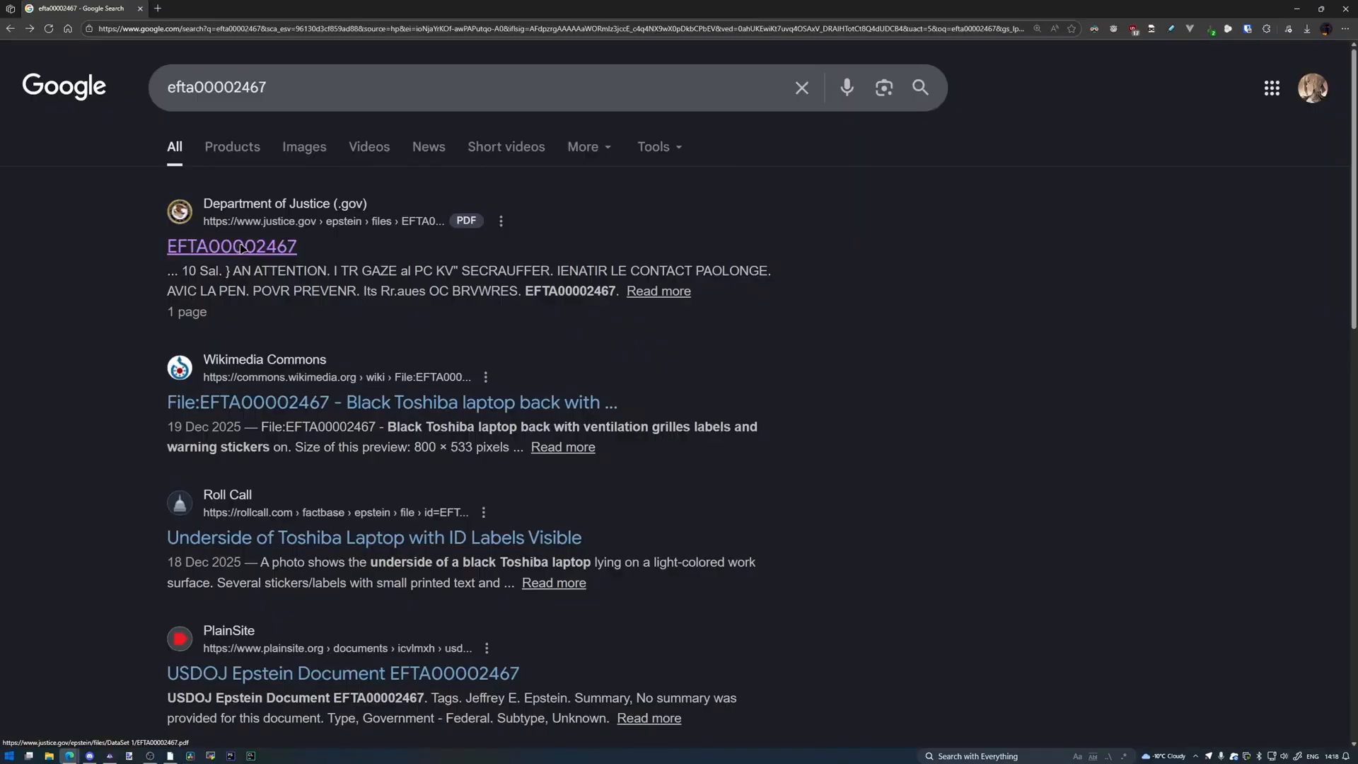
Open the EFTA00002467 PDF from the results and pan to the Toshiba and product-key labels
{"action": "left_click", "coordinate": [238, 248]}
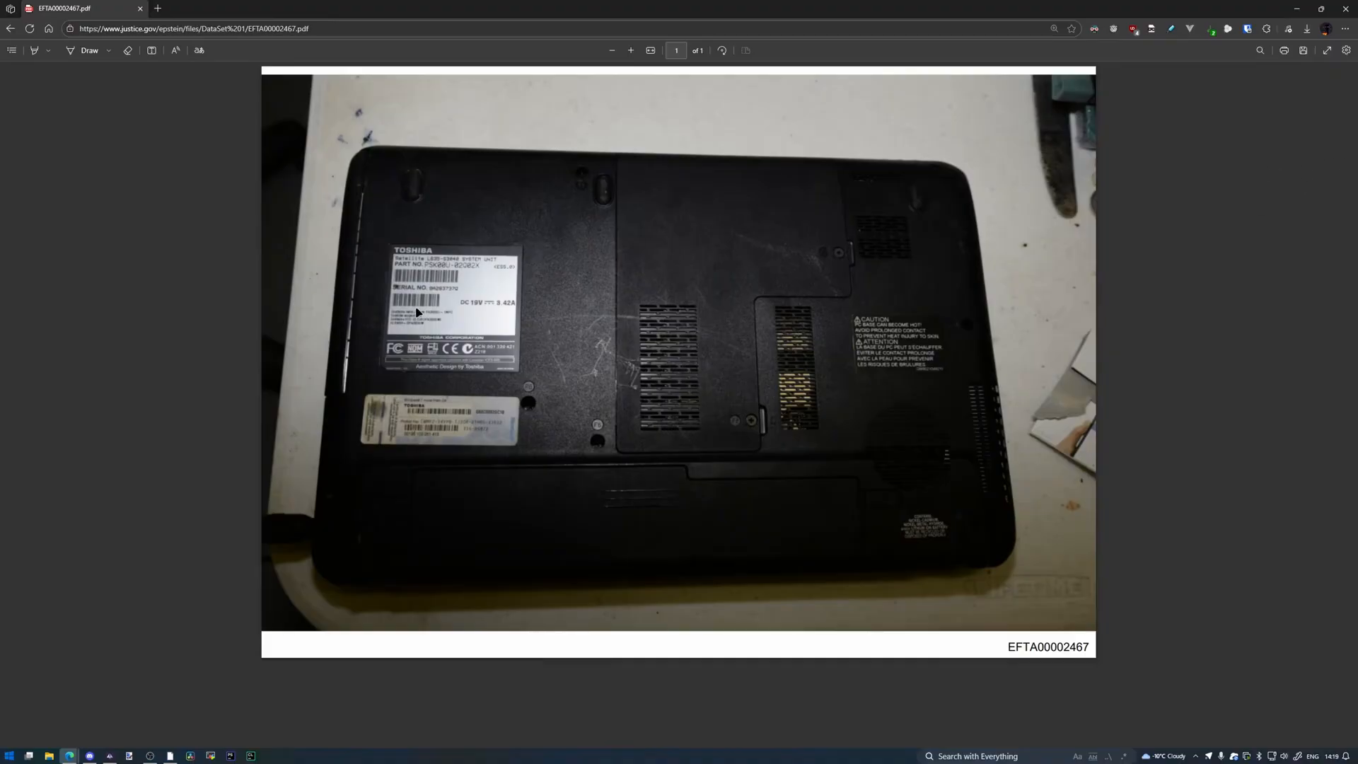
{"action": "scroll", "coordinate": [433, 354], "scroll_direction": "up", "scroll_amount": 5, "text": "ctrl"}
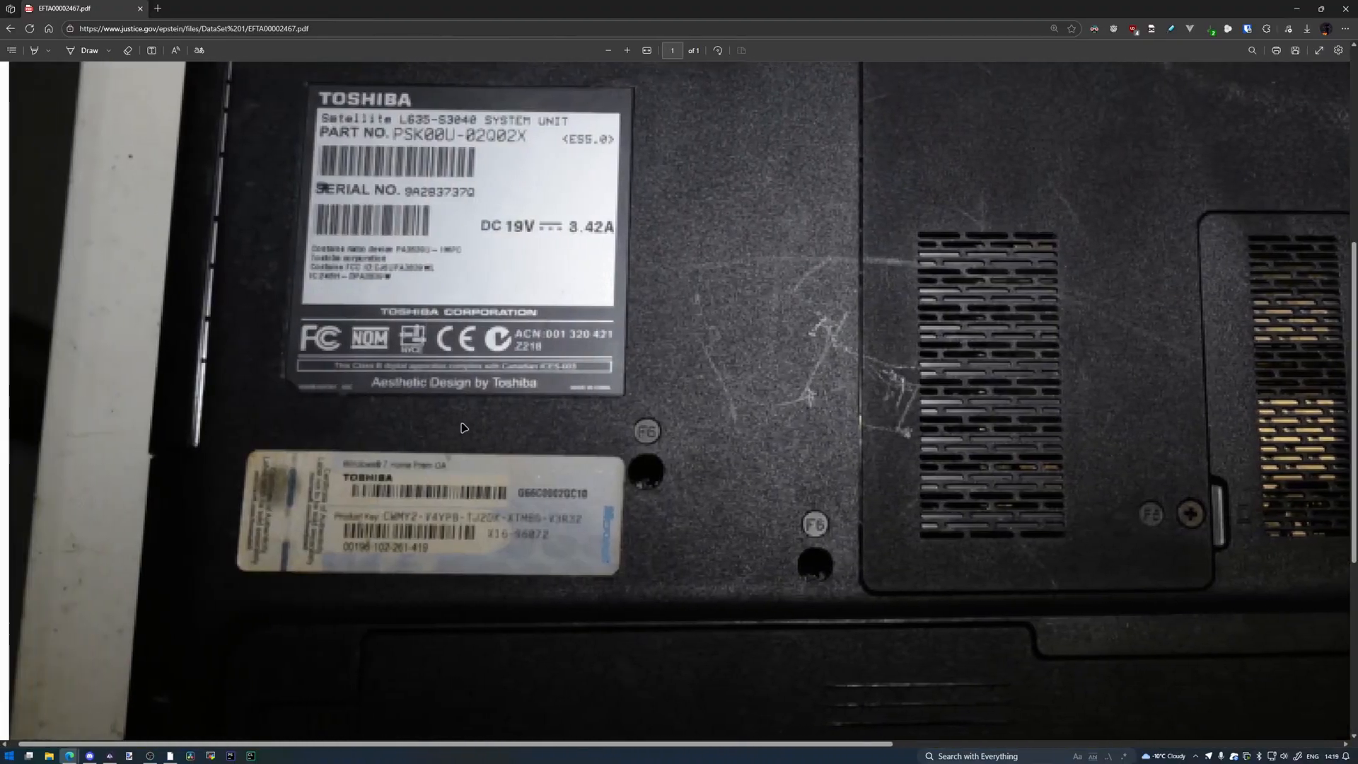
{"action": "middle_click", "coordinate": [473, 429]}
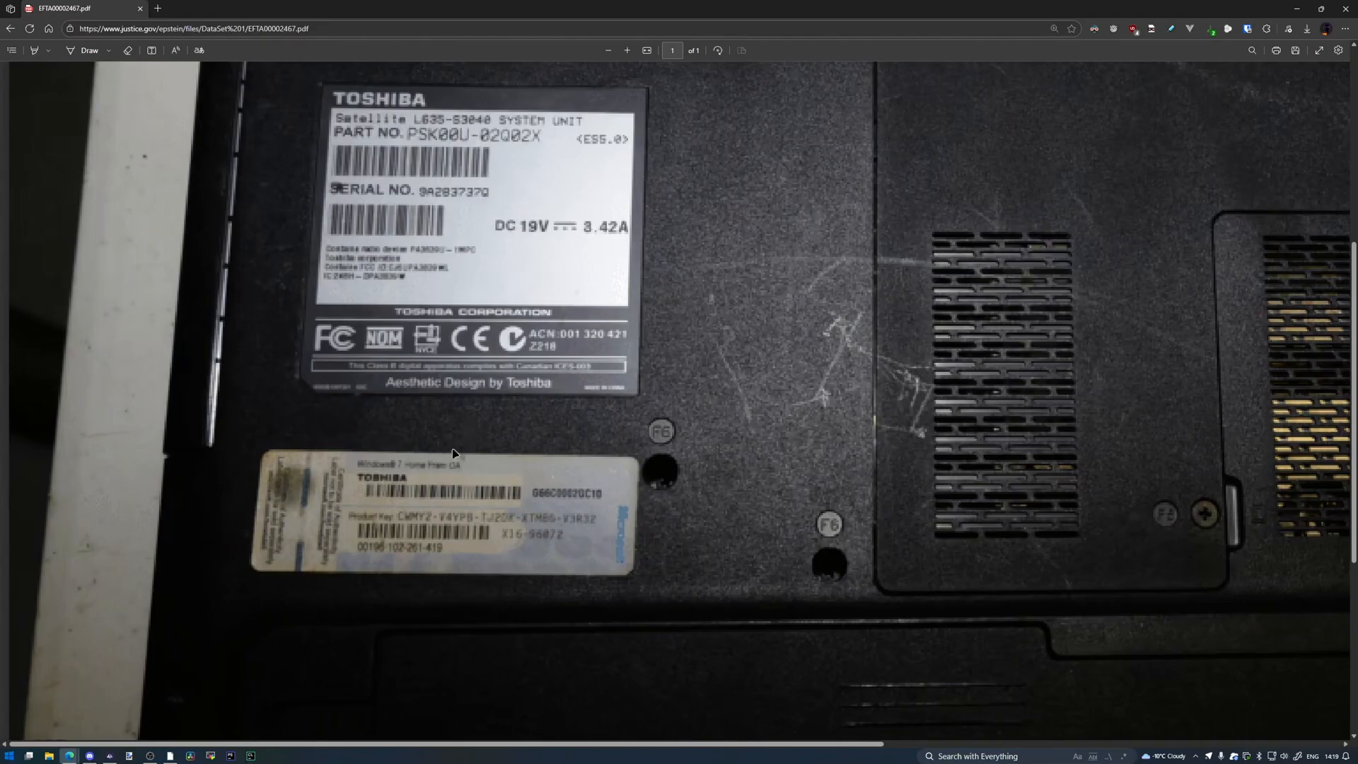
{"action": "scroll", "coordinate": [433, 470], "scroll_direction": "down", "scroll_amount": 2}
{"action": "scroll", "coordinate": [398, 460], "scroll_direction": "up", "scroll_amount": 2, "text": "ctrl"}
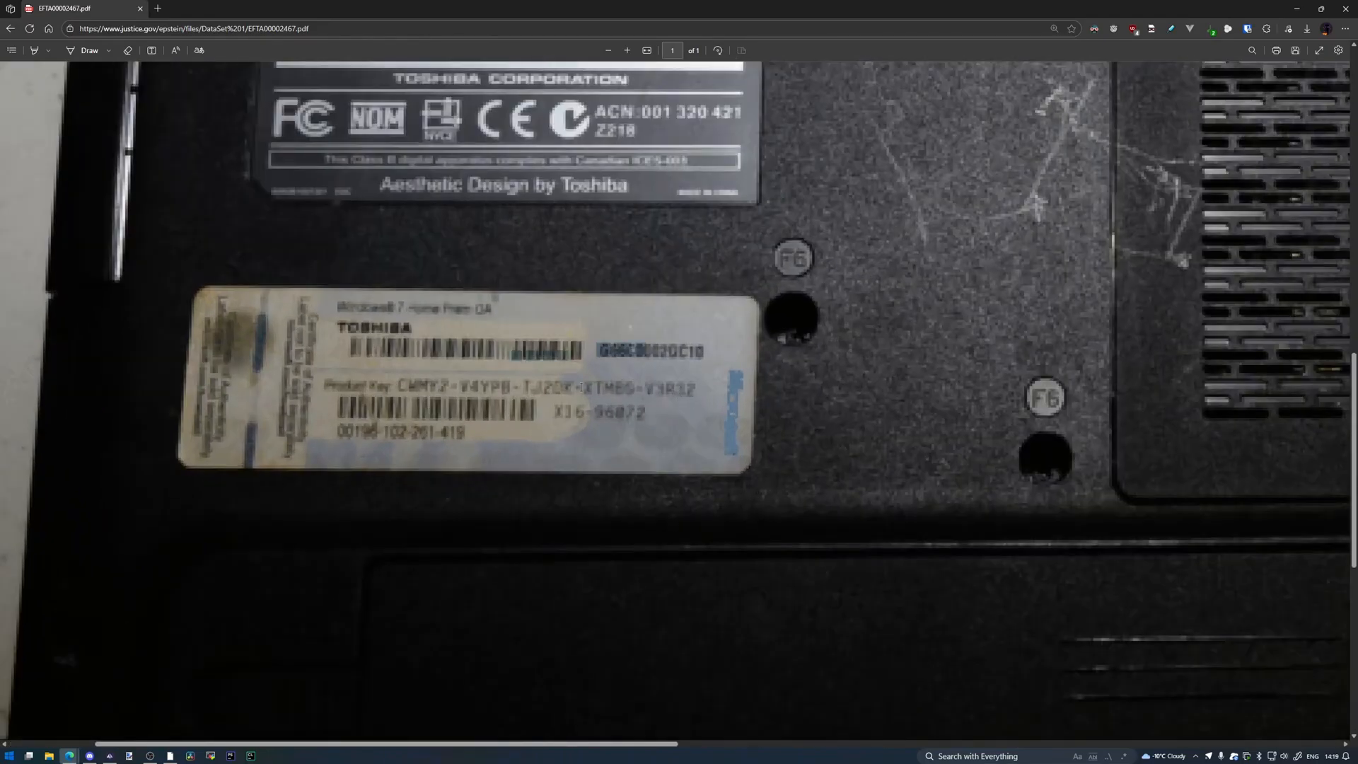
Zoom in to read the system label and product-key sticker, then zoom back out to fit the page
{"action": "scroll", "coordinate": [604, 365], "scroll_direction": "down", "scroll_amount": 1, "text": "ctrl"}
{"action": "scroll", "coordinate": [603, 364], "scroll_direction": "down", "scroll_amount": 3, "text": "ctrl"}
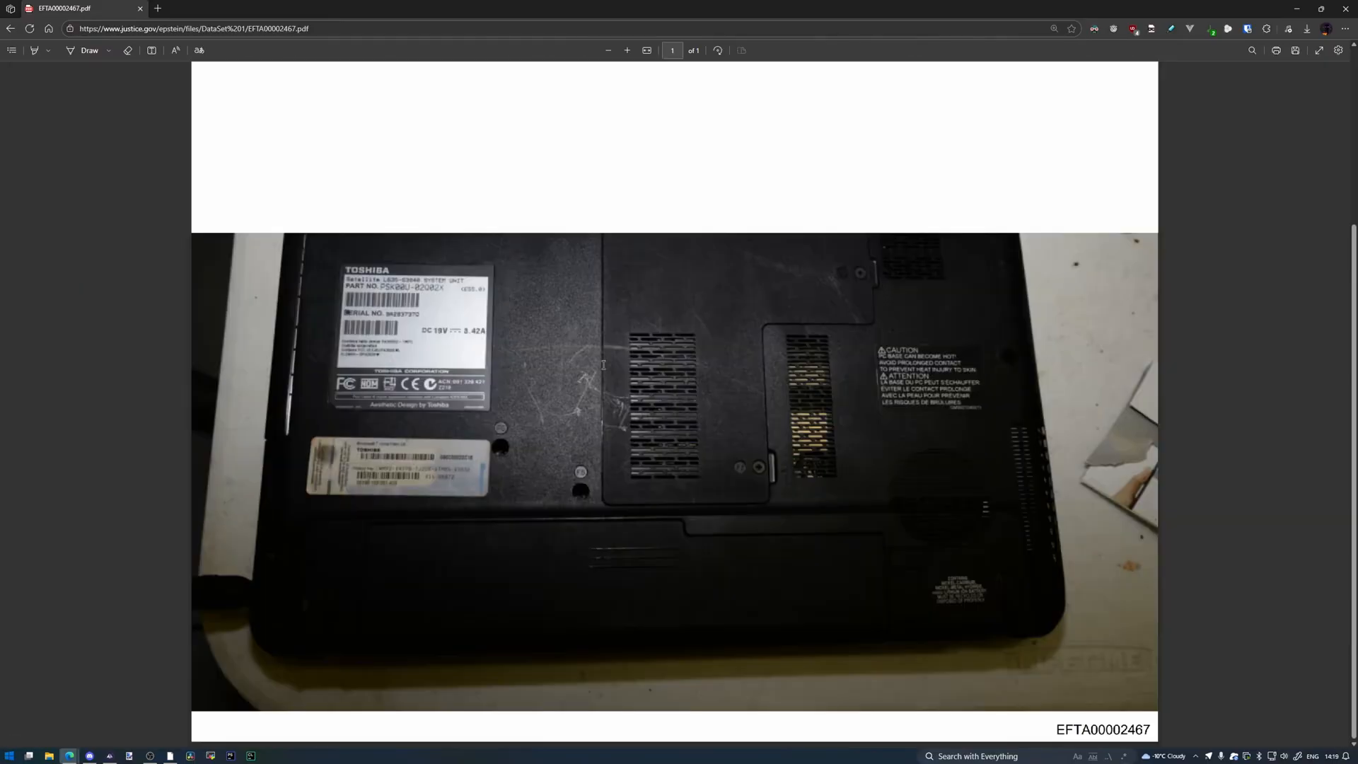
{"action": "scroll", "coordinate": [604, 306], "scroll_direction": "down", "scroll_amount": 1, "text": "ctrl"}
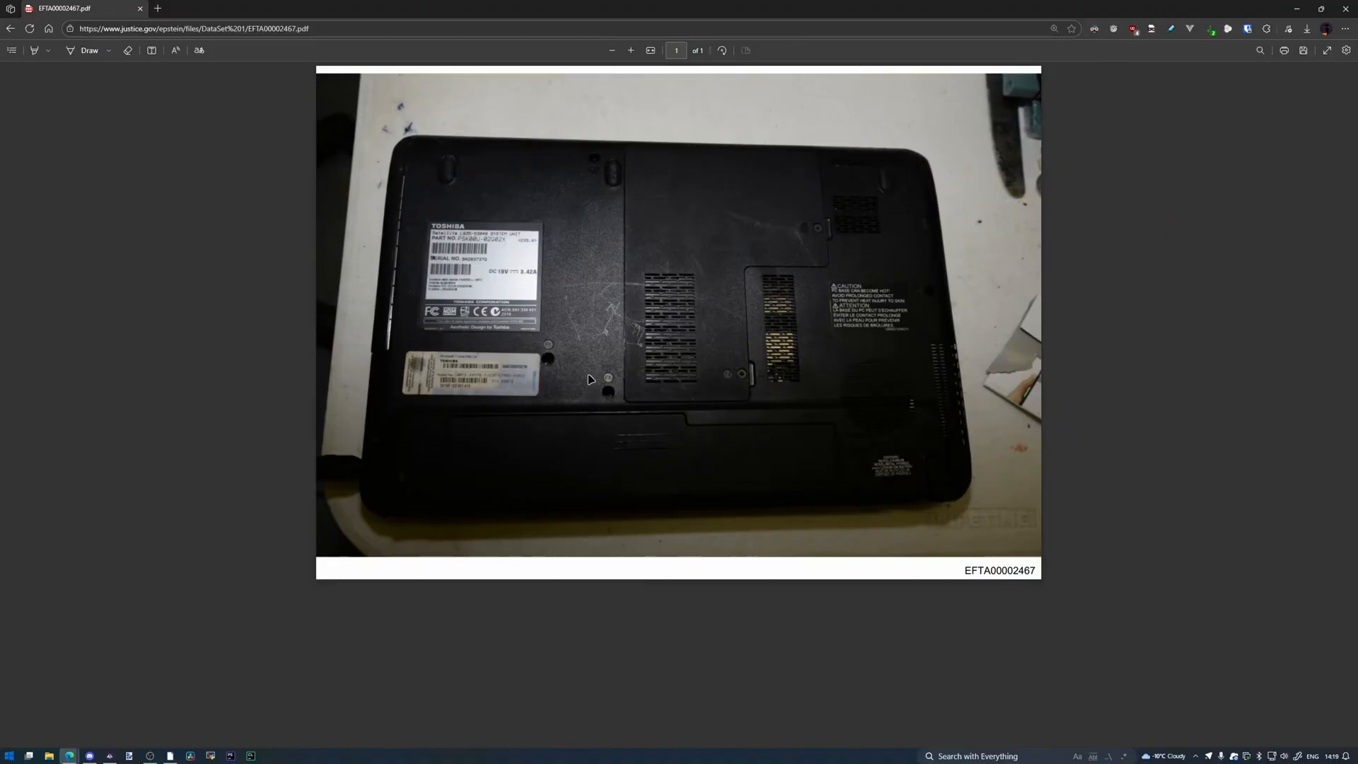
{"action": "scroll", "coordinate": [438, 209], "scroll_direction": "up", "scroll_amount": 5, "text": "ctrl"}
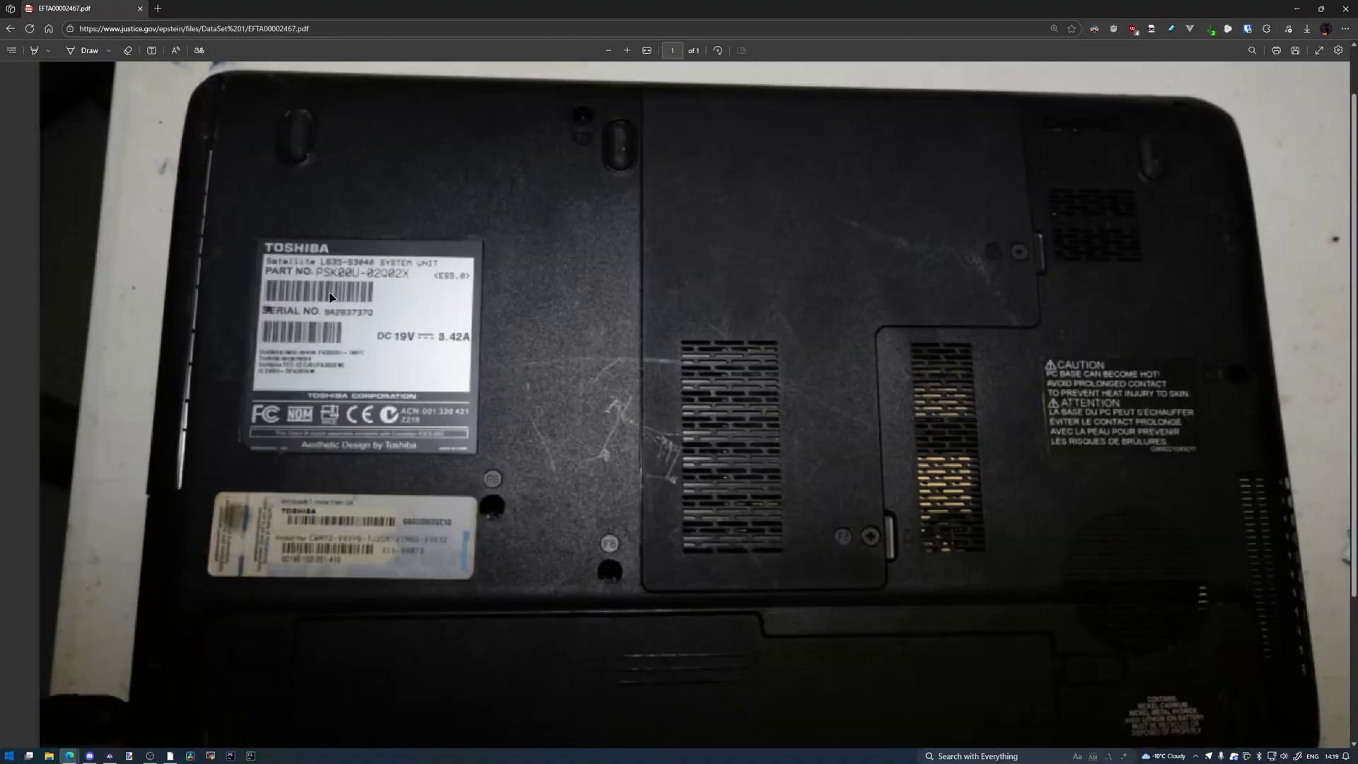
{"action": "scroll", "coordinate": [372, 258], "scroll_direction": "left", "scroll_amount": 5}
{"action": "scroll", "coordinate": [707, 347], "scroll_direction": "left", "scroll_amount": 5}
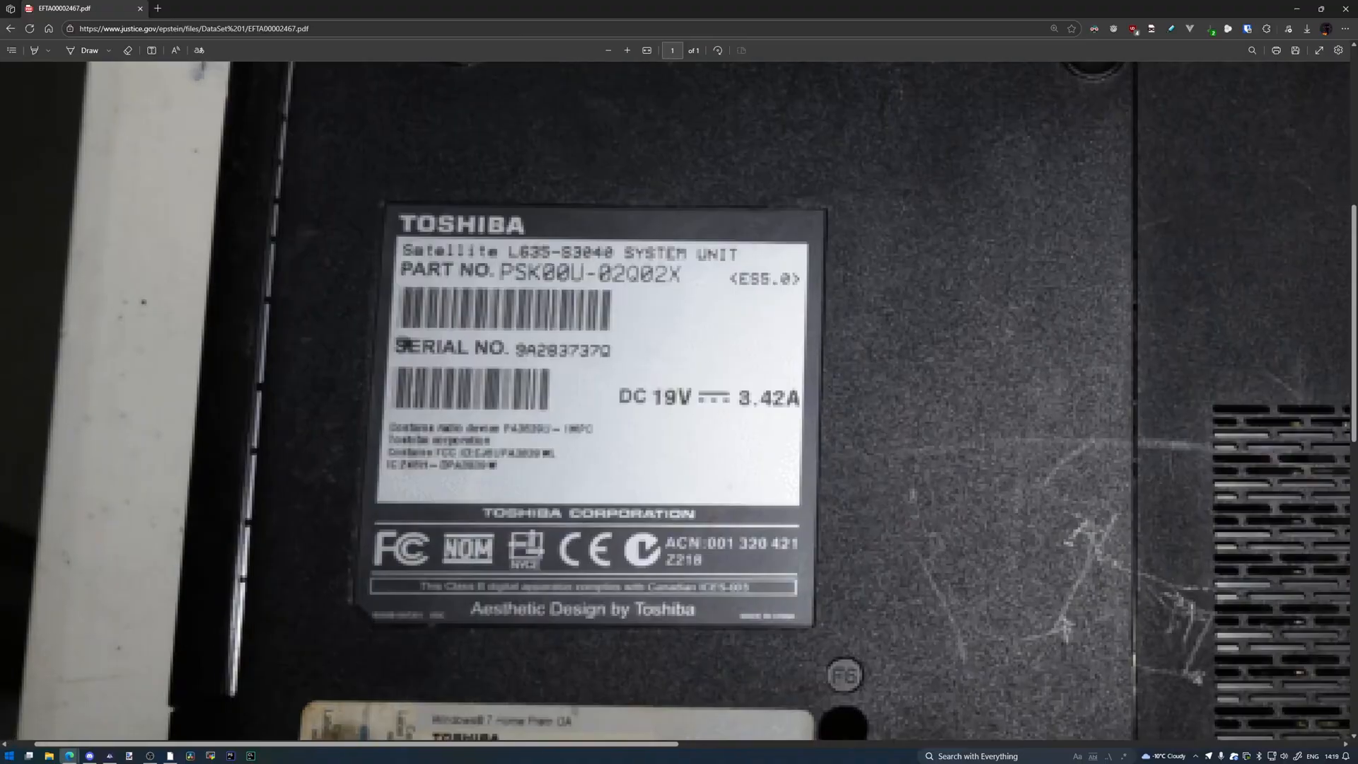
{"action": "scroll", "coordinate": [509, 322], "scroll_direction": "down", "scroll_amount": 5}
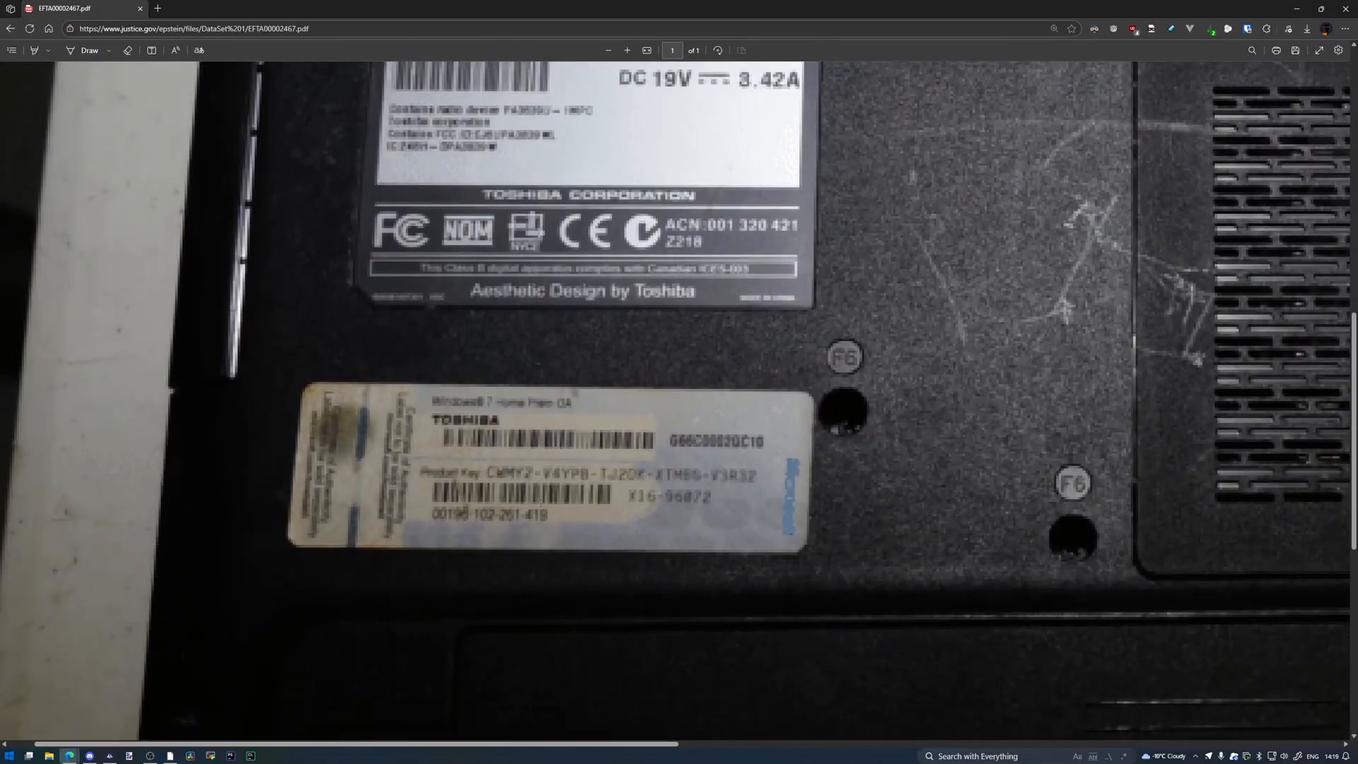
{"action": "scroll", "coordinate": [655, 484], "scroll_direction": "up", "scroll_amount": 4}
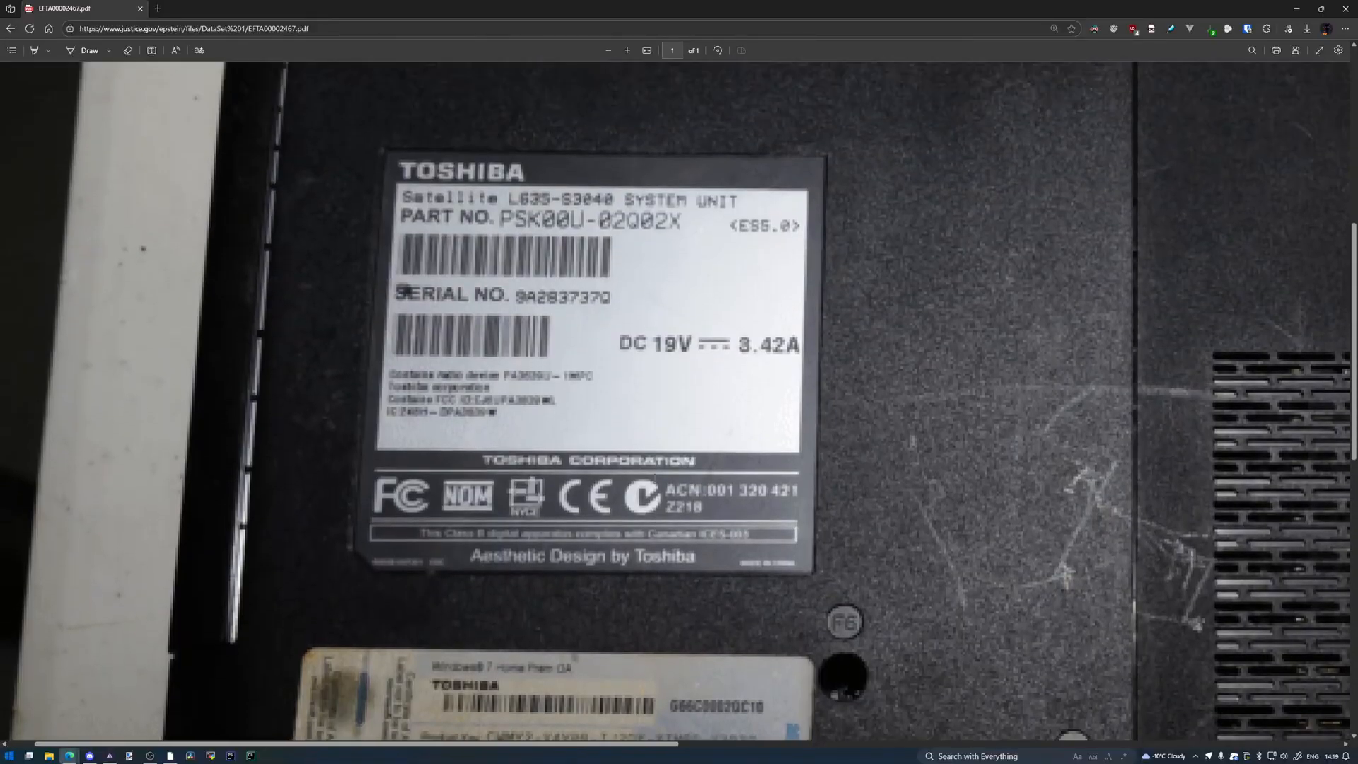
{"action": "scroll", "coordinate": [654, 477], "scroll_direction": "down", "scroll_amount": 2}
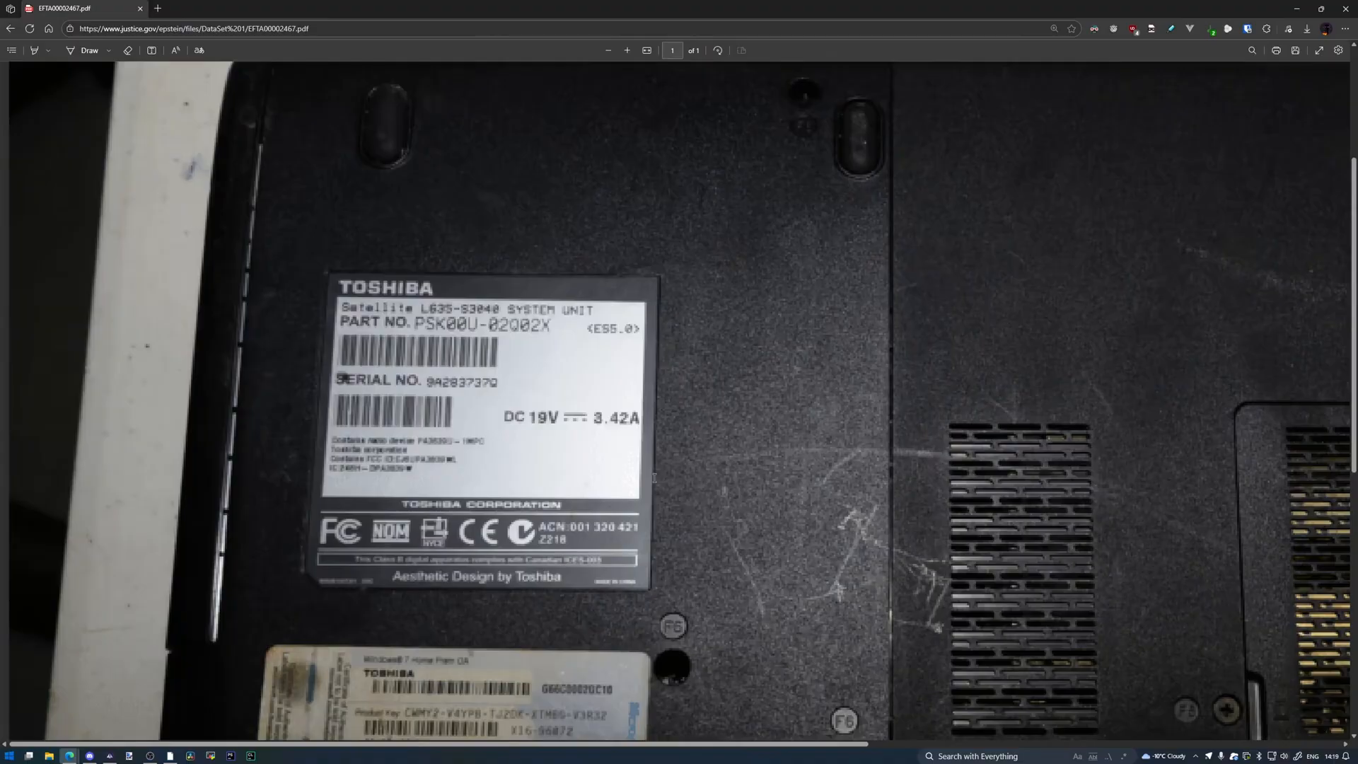
{"action": "scroll", "coordinate": [654, 478], "scroll_direction": "down", "scroll_amount": 3}
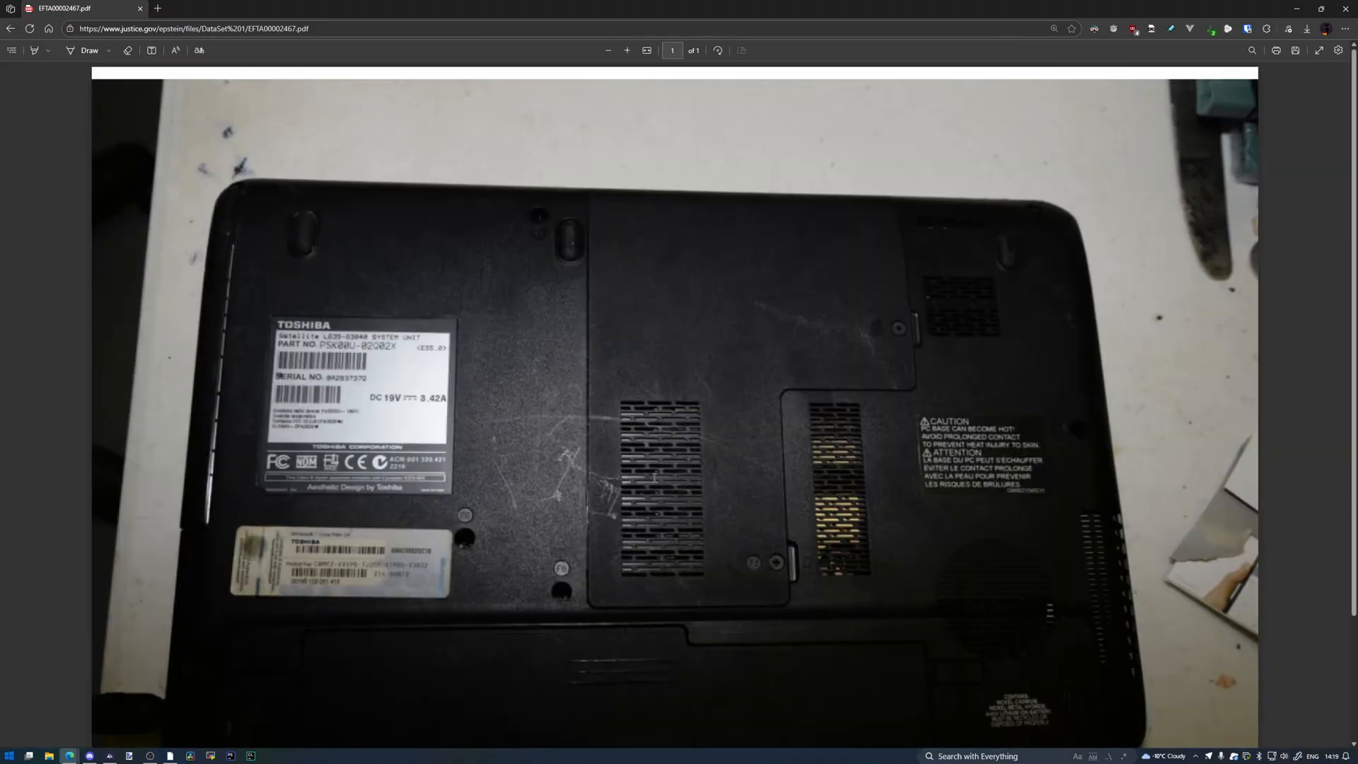
{"action": "scroll", "coordinate": [654, 477], "scroll_direction": "down", "scroll_amount": 3}
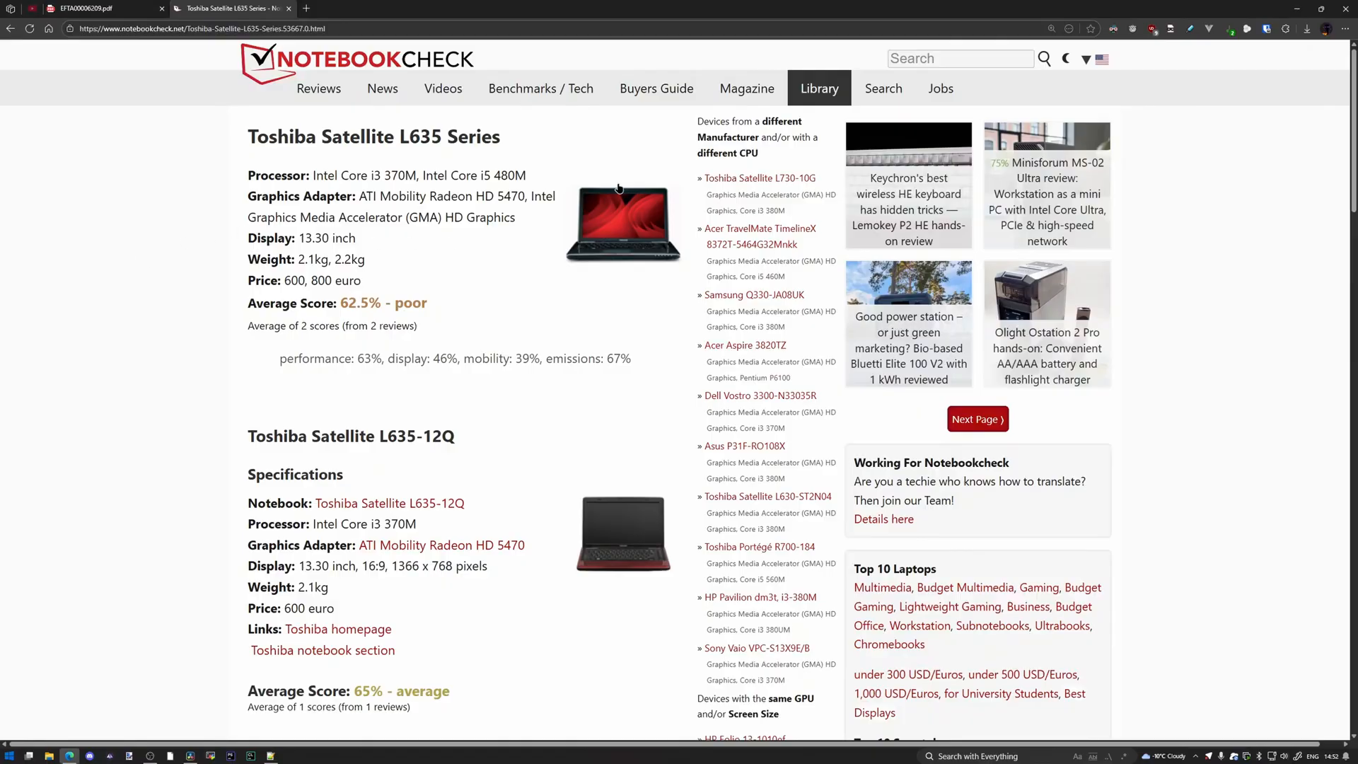
Enlarge the Toshiba Satellite L635 photo and browse forward through two more gallery images
{"action": "scroll", "coordinate": [411, 272], "scroll_direction": "down", "scroll_amount": 10}
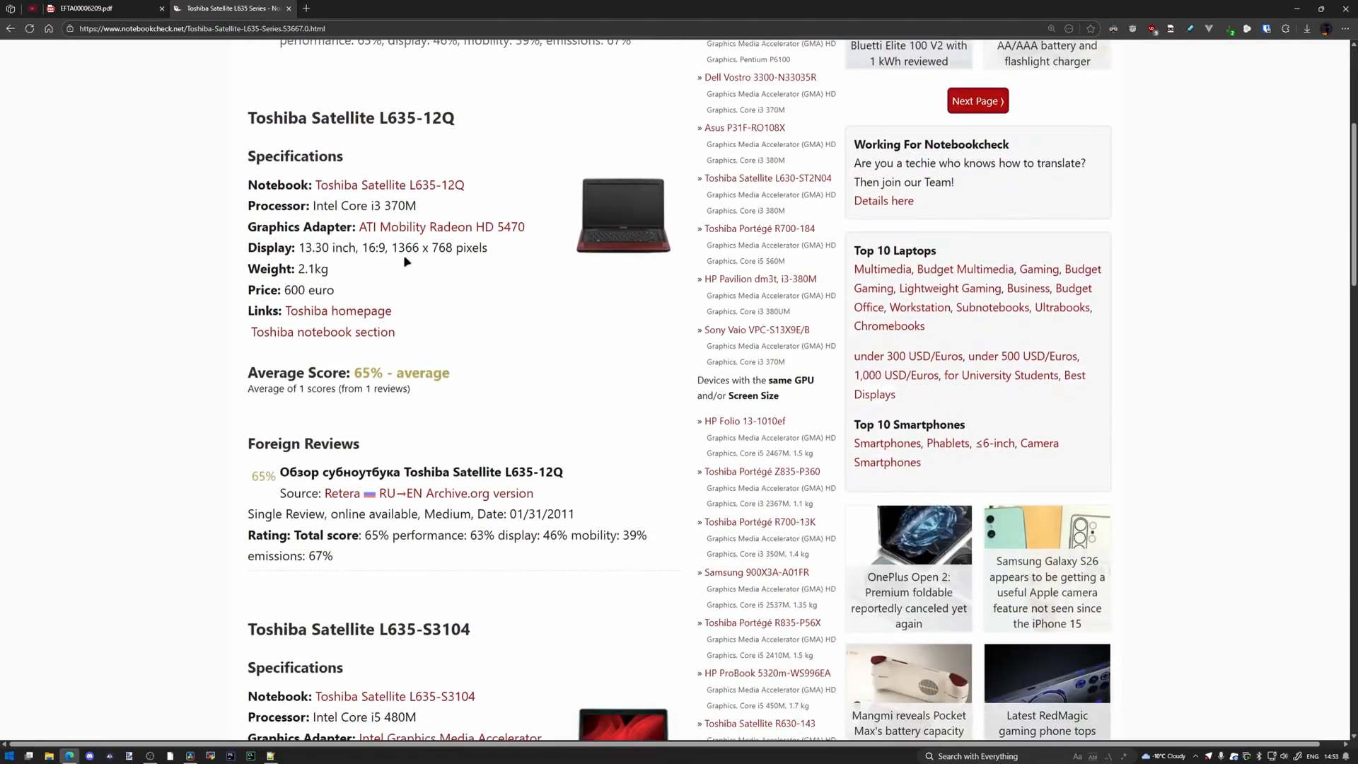
{"action": "scroll", "coordinate": [486, 273], "scroll_direction": "up", "scroll_amount": 10}
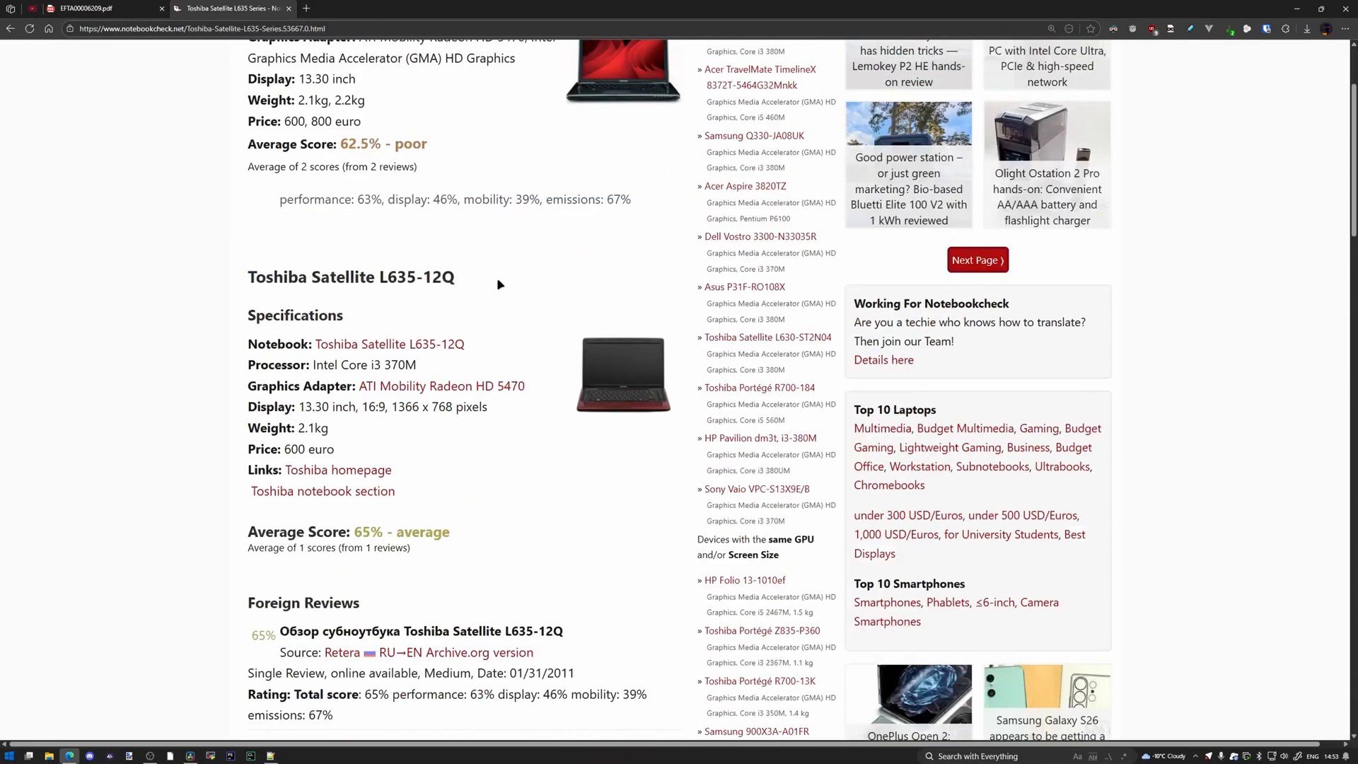
{"action": "left_click", "coordinate": [609, 248]}
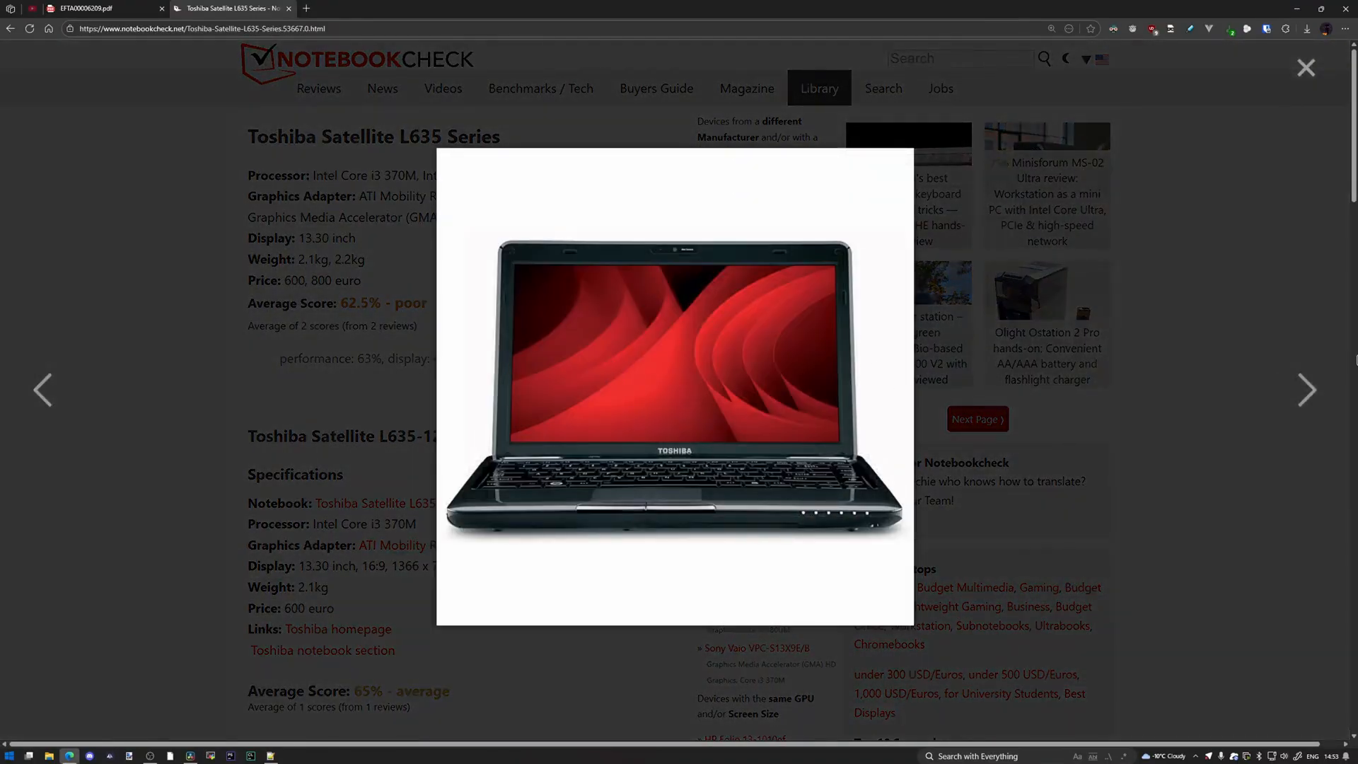
{"action": "left_click", "coordinate": [1308, 389]}
{"action": "left_click", "coordinate": [1308, 390]}
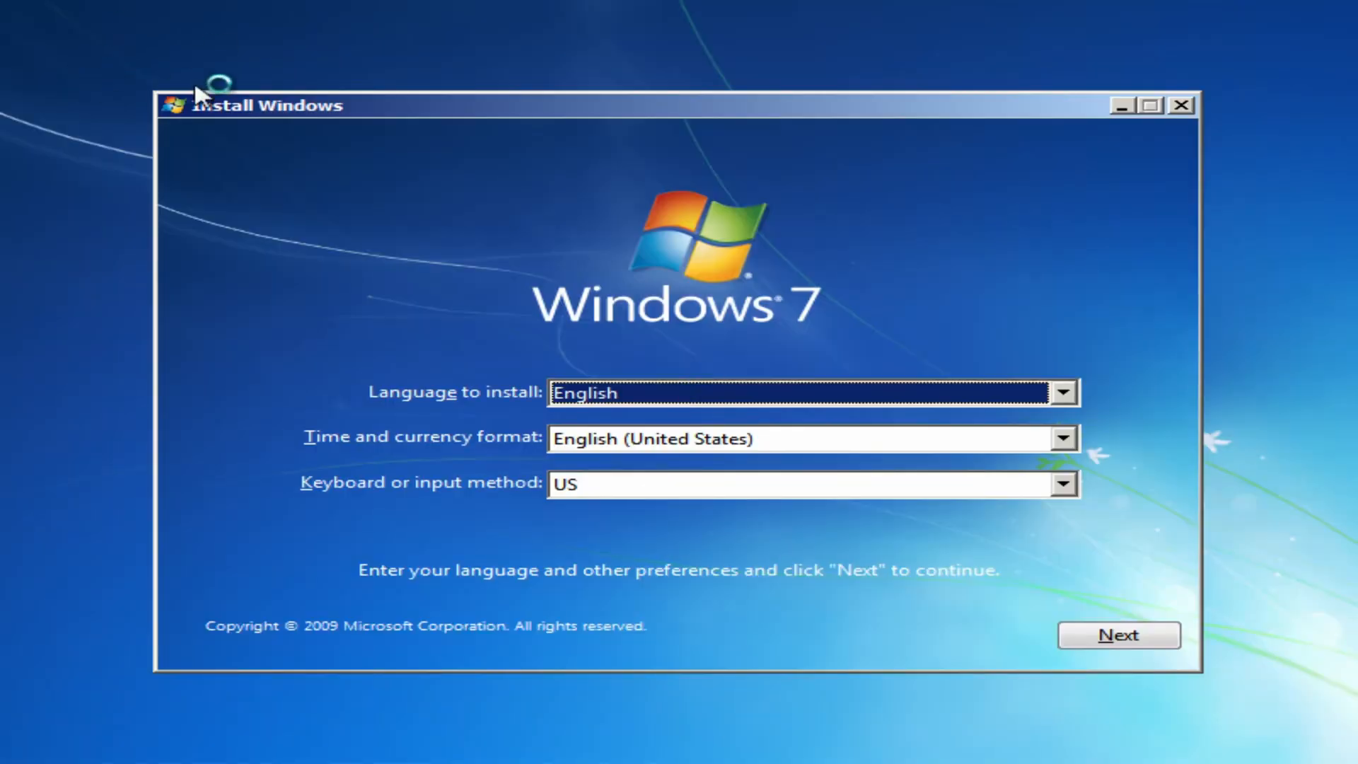
Start the install, accept the license terms and choose a Custom (advanced) installation
{"action": "left_click", "coordinate": [1120, 636]}
{"action": "left_click", "coordinate": [775, 392]}
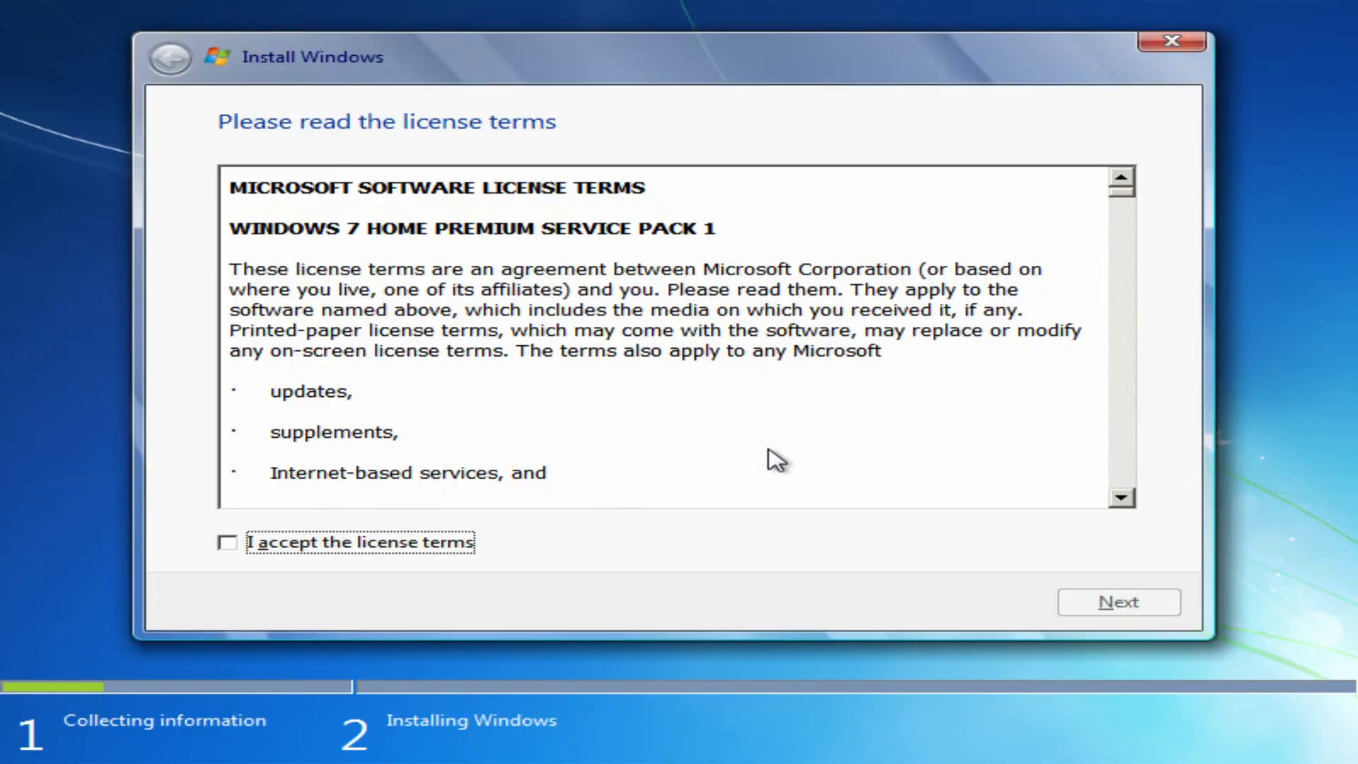
{"action": "key", "text": "space"}
{"action": "key", "text": "Return"}
{"action": "key", "text": "Down"}
{"action": "key", "text": "Return"}
{"action": "key", "text": "Return"}
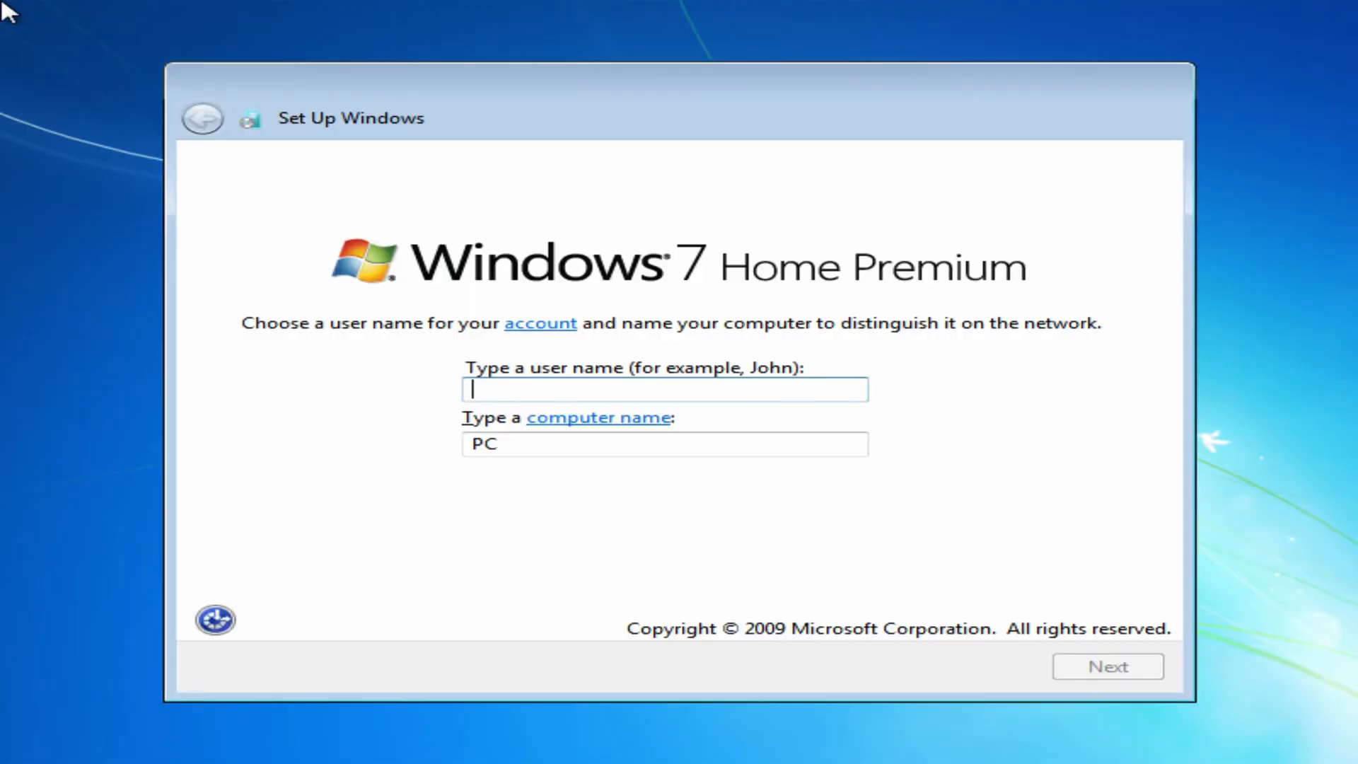
Enter the user name, computer name, account password with confirmation, and password hint 'a'
{"action": "type", "text": "Jeff"}
{"action": "key", "text": "Tab"}
{"action": "type", "text": "Epstein-PC"}
{"action": "key", "text": "Return"}
{"action": "type", "text": "••••••••"}
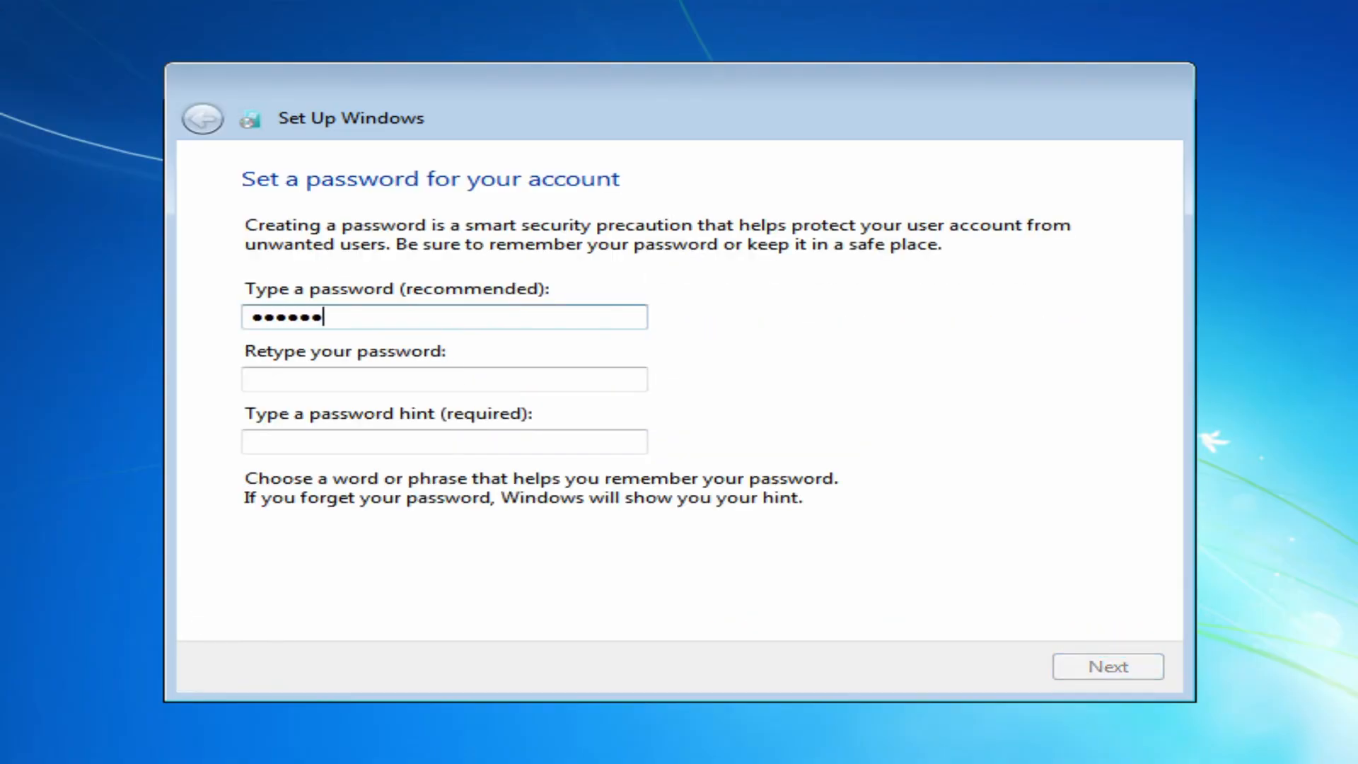
{"action": "key", "text": "Tab"}
{"action": "type", "text": "••••••••"}
{"action": "key", "text": "Tab"}
{"action": "type", "text": "a"}
{"action": "key", "text": "Return"}
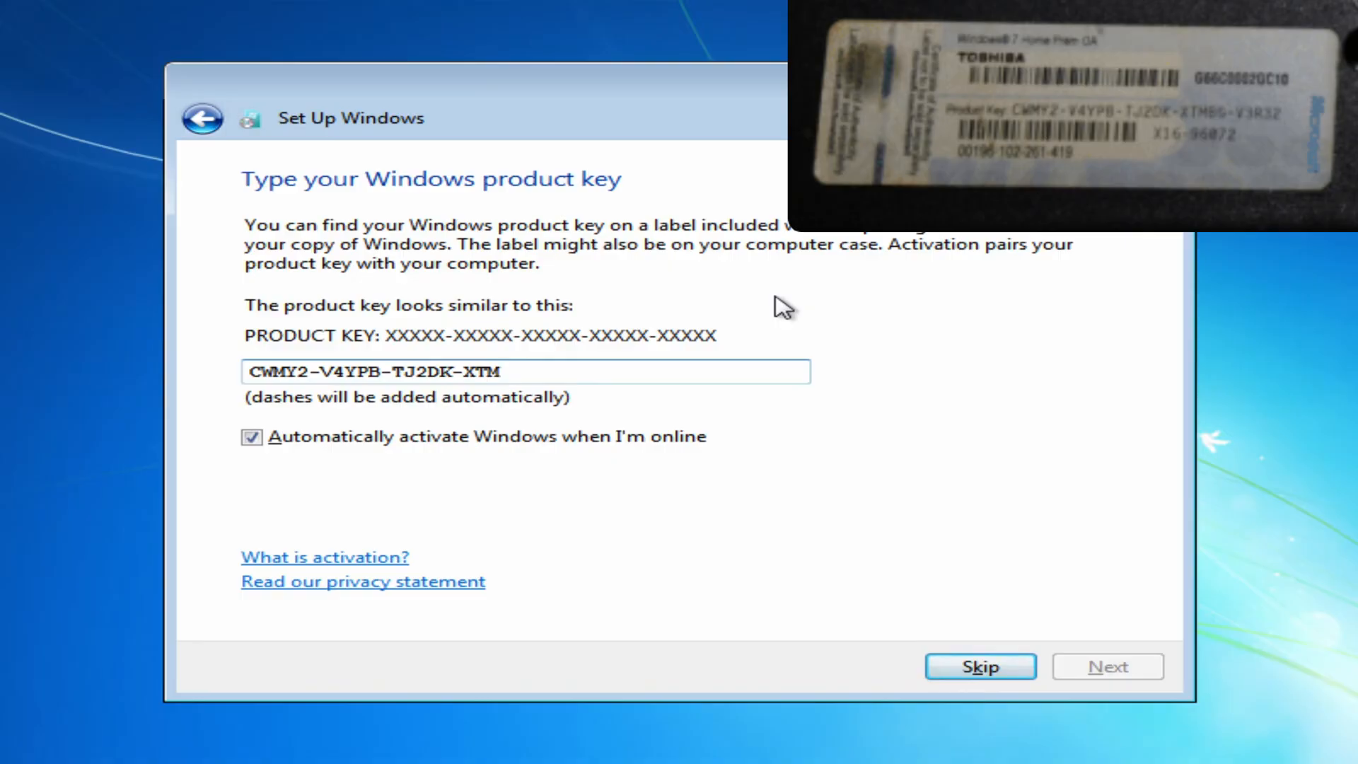
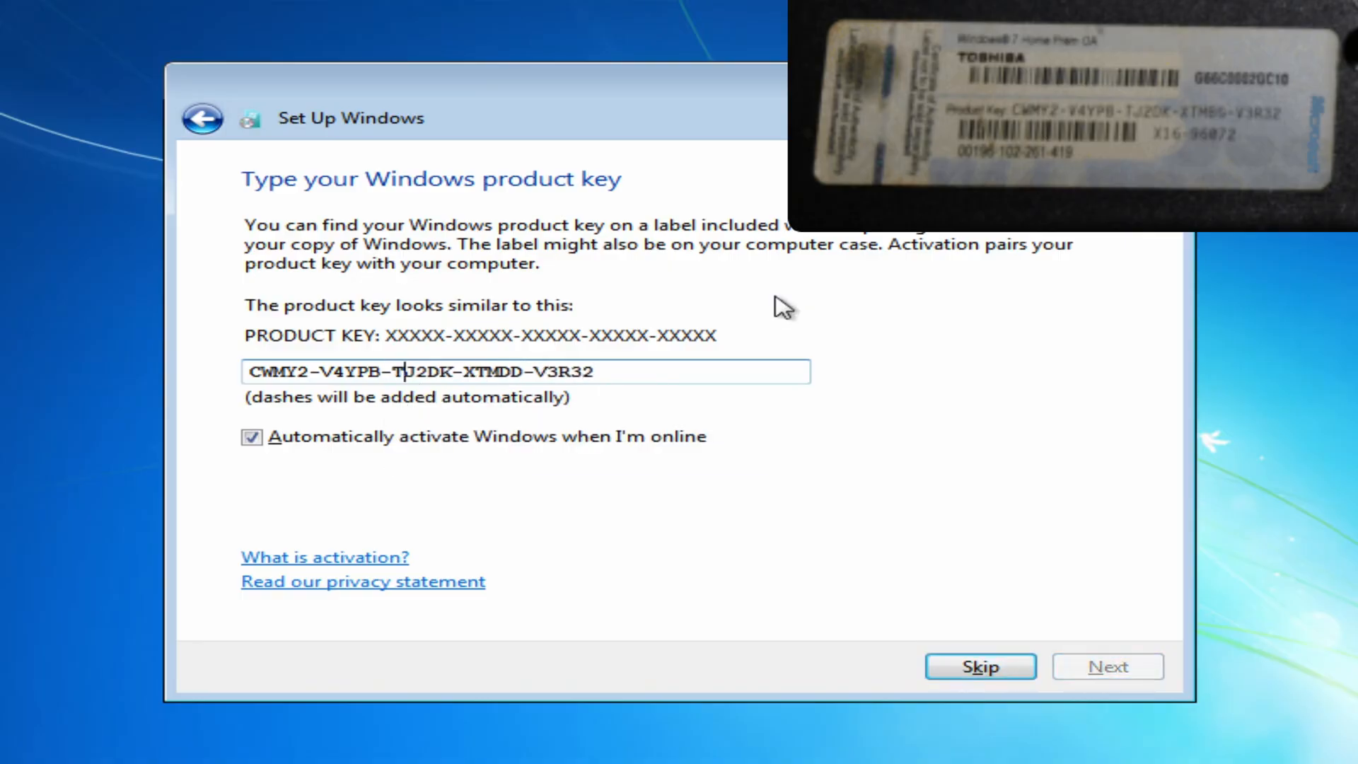
Type the 25-character product key from the sticker, fix the mistyped characters and submit it
{"action": "key", "text": "Left"}
{"action": "key", "text": "Left"}
{"action": "key", "text": "Left"}
{"action": "key", "text": "Left"}
{"action": "key", "text": "Left"}
{"action": "key", "text": "BackSpace"}
{"action": "key", "text": "BackSpace"}
{"action": "key", "text": "Right"}
{"action": "key", "text": "Right"}
{"action": "key", "text": "Right"}
{"action": "key", "text": "Right"}
{"action": "key", "text": "Right"}
{"action": "key", "text": "Right"}
{"action": "key", "text": "Right"}
{"action": "key", "text": "Right"}
{"action": "key", "text": "Right"}
{"action": "key", "text": "Right"}
{"action": "key", "text": "Right"}
{"action": "key", "text": "Right"}
{"action": "key", "text": "BackSpace"}
{"action": "key", "text": "BackSpace"}
{"action": "key", "text": "Return"}
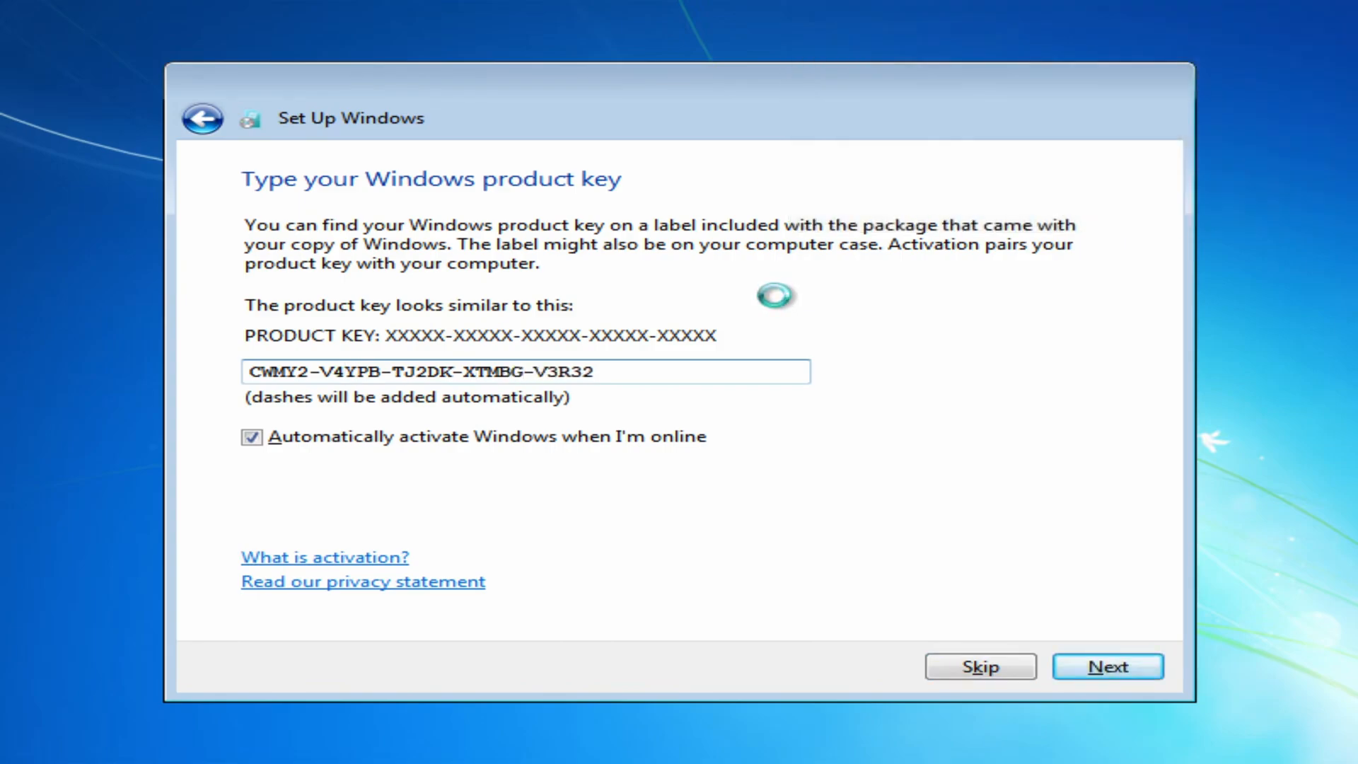
Choose Ask me later for updates and Home network, then open Control Panel from Start
{"action": "left_click", "coordinate": [438, 434]}
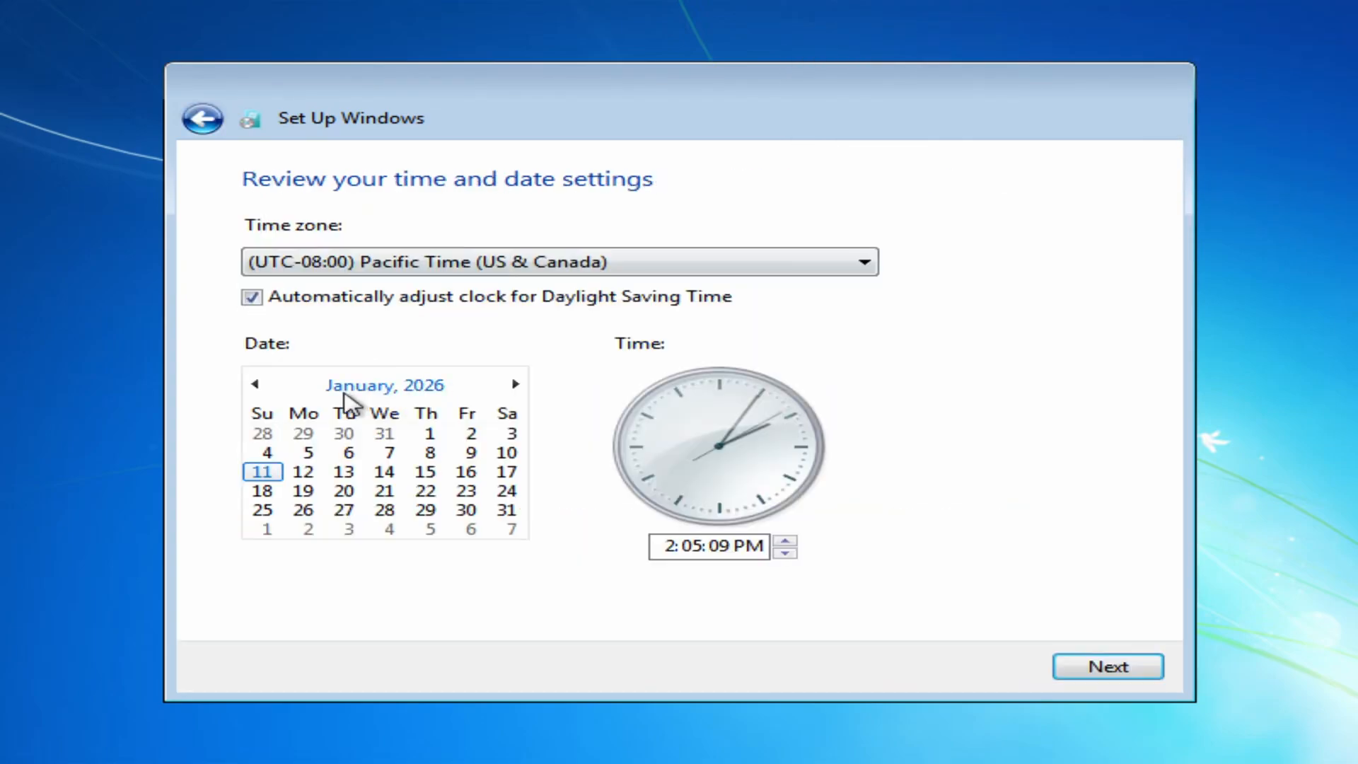
{"action": "left_click", "coordinate": [346, 261]}
{"action": "scroll", "coordinate": [456, 369], "scroll_direction": "down", "scroll_amount": 8}
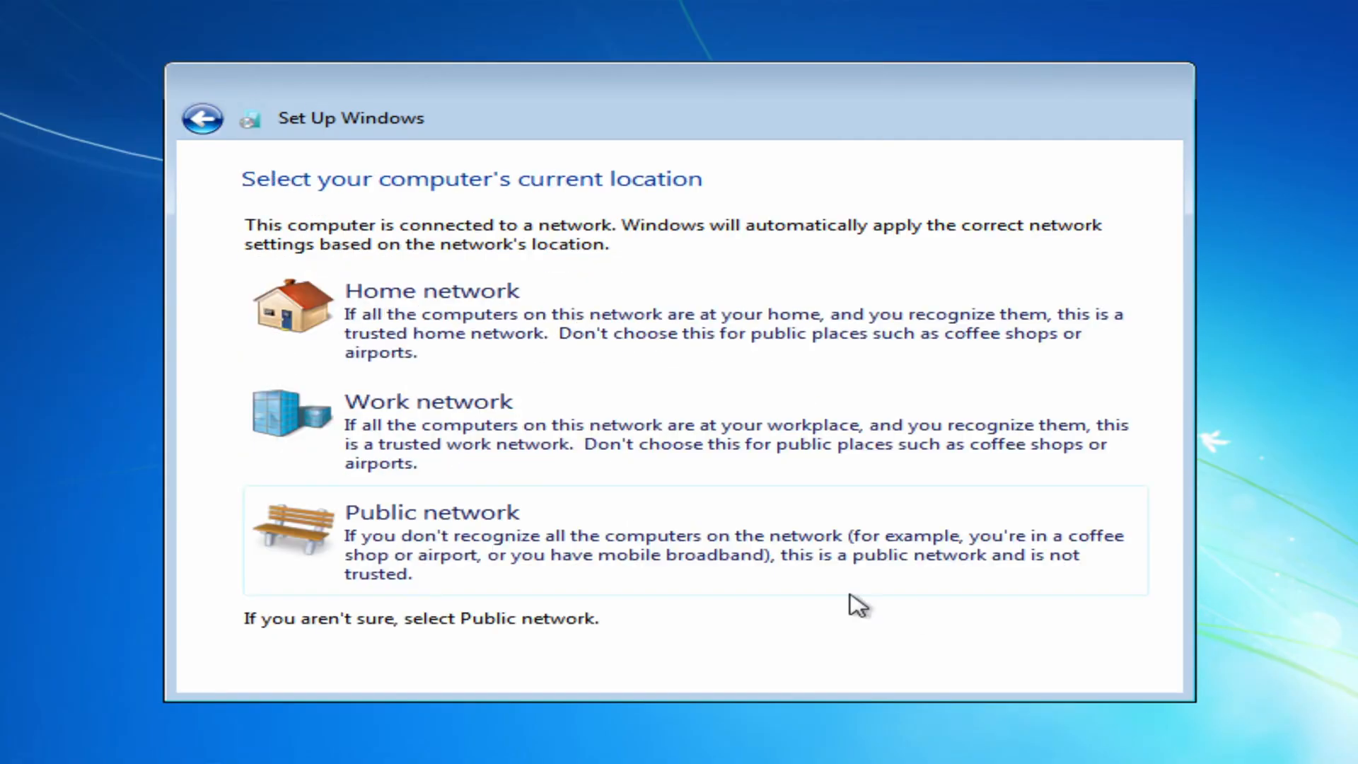
{"action": "left_click", "coordinate": [432, 291]}
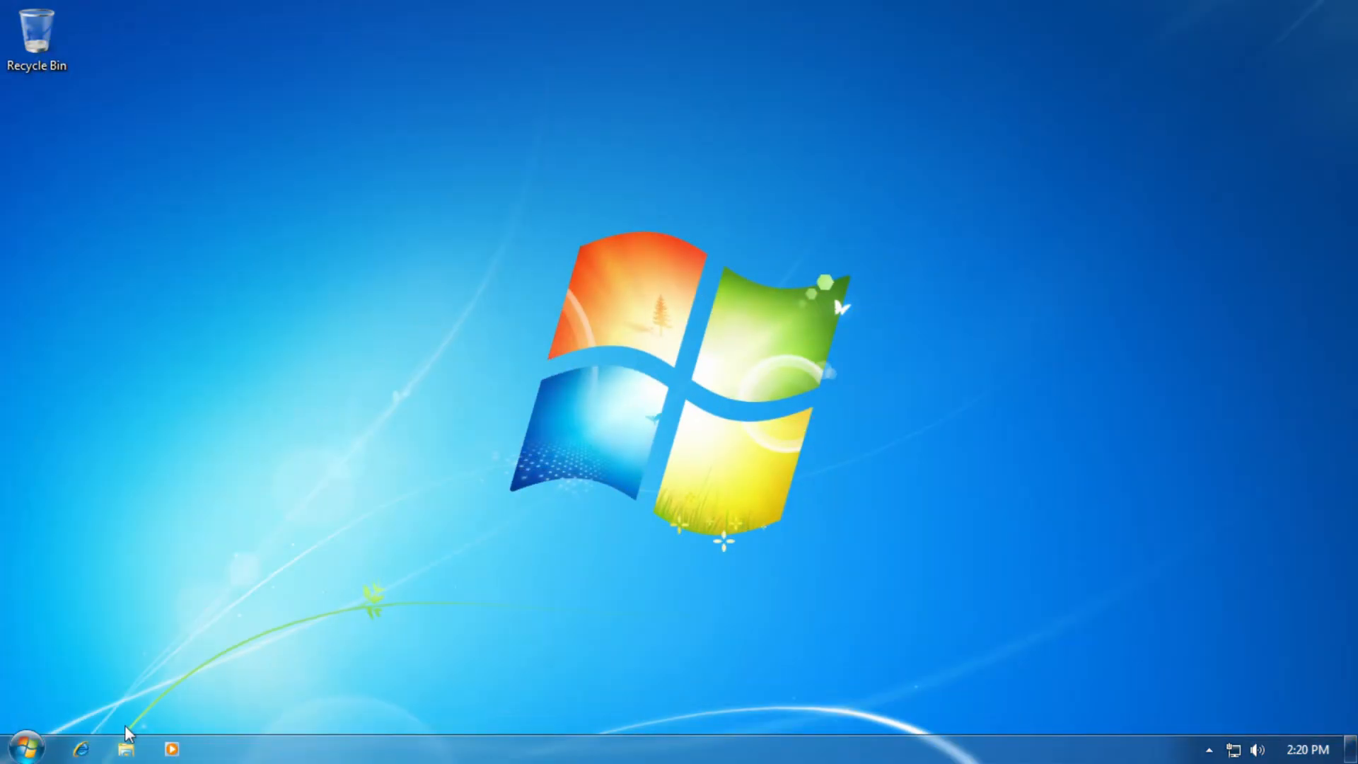
{"action": "key", "text": "super"}
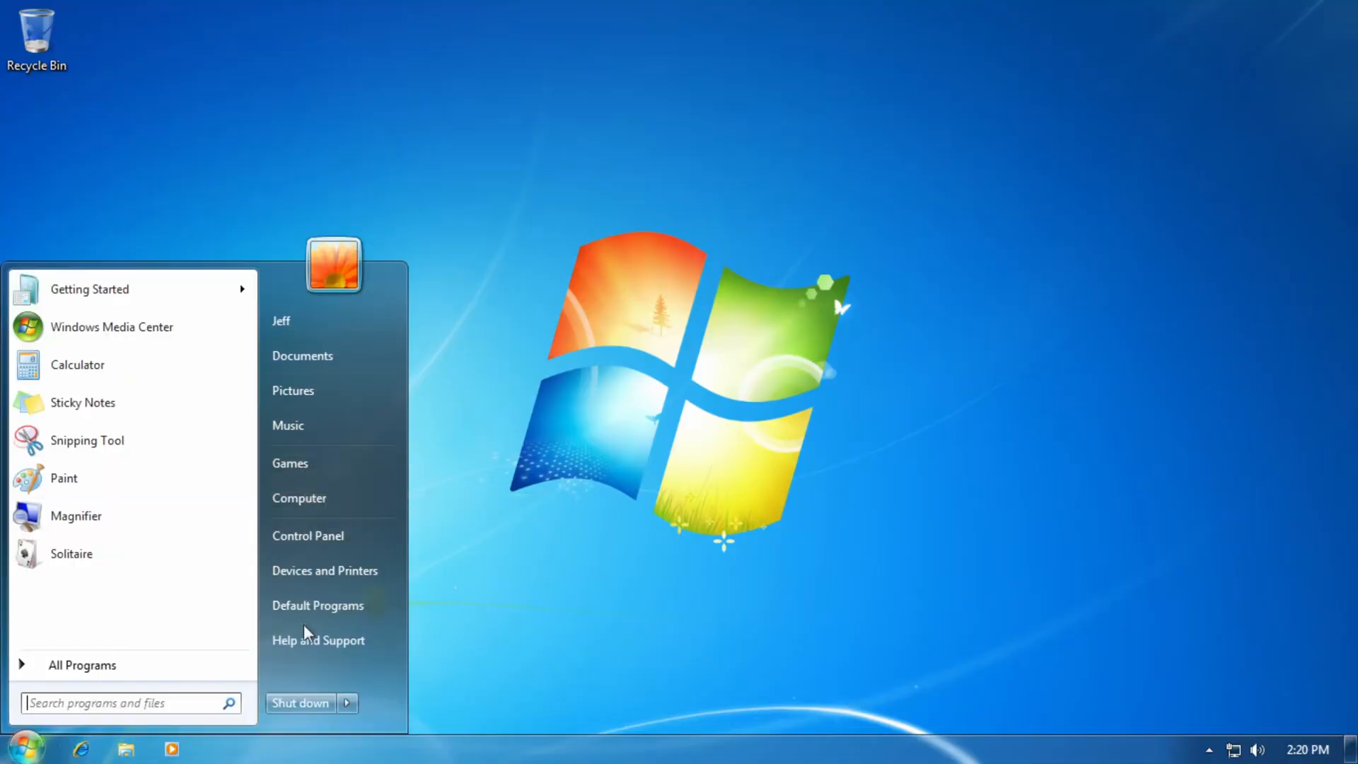
{"action": "left_click", "coordinate": [312, 532]}
Switch Control Panel to Small icons, open System and scroll to the 3-days activation notice
{"action": "left_click", "coordinate": [976, 177]}
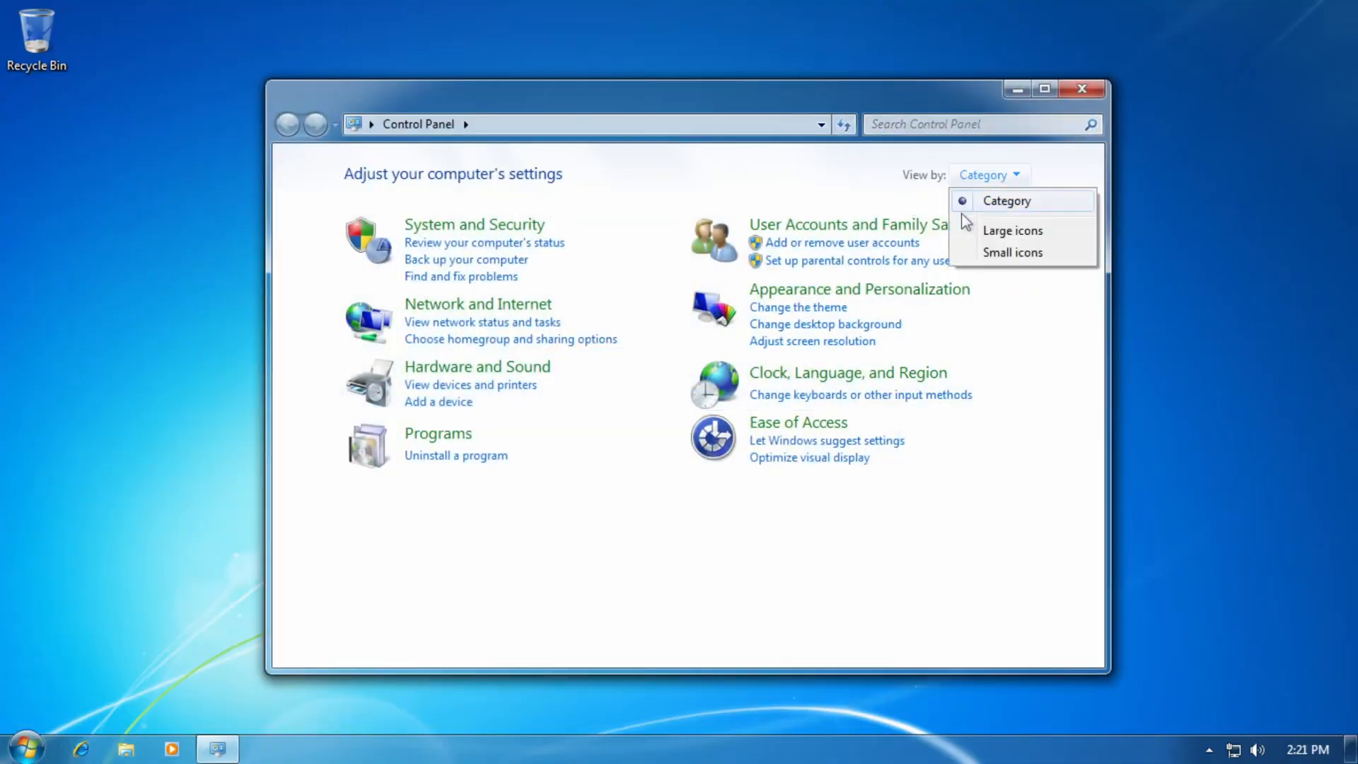
{"action": "left_click", "coordinate": [978, 252]}
{"action": "left_click", "coordinate": [327, 540]}
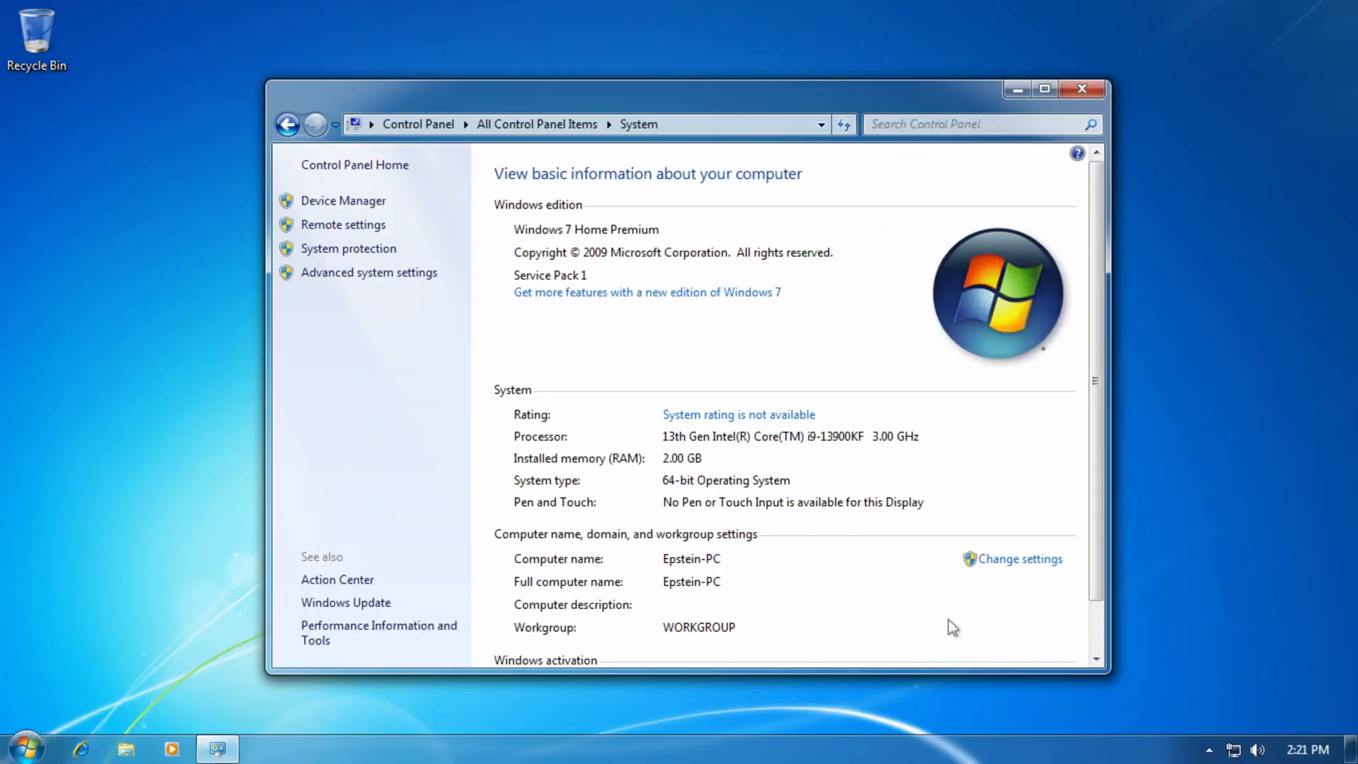
{"action": "scroll", "coordinate": [943, 324], "scroll_direction": "down", "scroll_amount": 2}
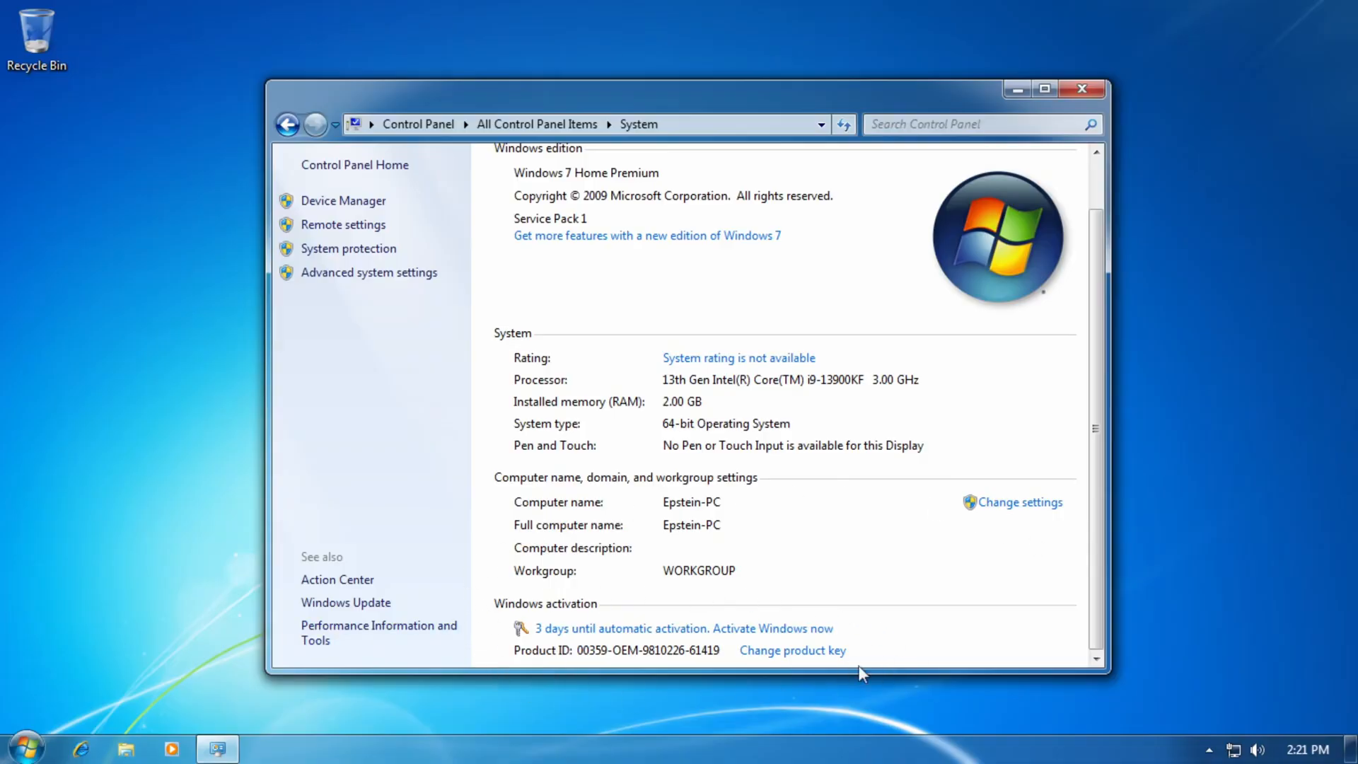
{"action": "scroll", "coordinate": [879, 634], "scroll_direction": "up", "scroll_amount": 2}
{"action": "scroll", "coordinate": [879, 634], "scroll_direction": "down", "scroll_amount": 2}
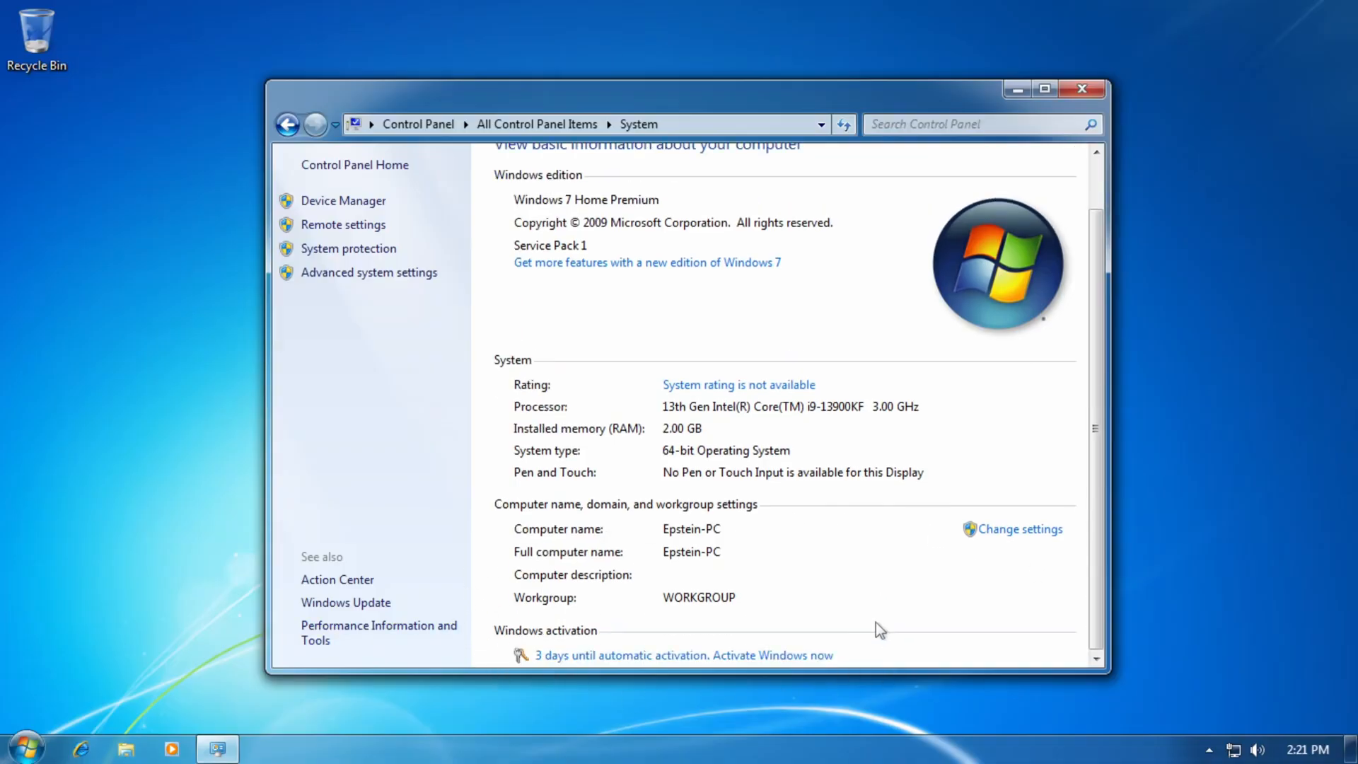
Begin phone activation with United States as the location to display the installation ID
{"action": "left_click", "coordinate": [688, 628]}
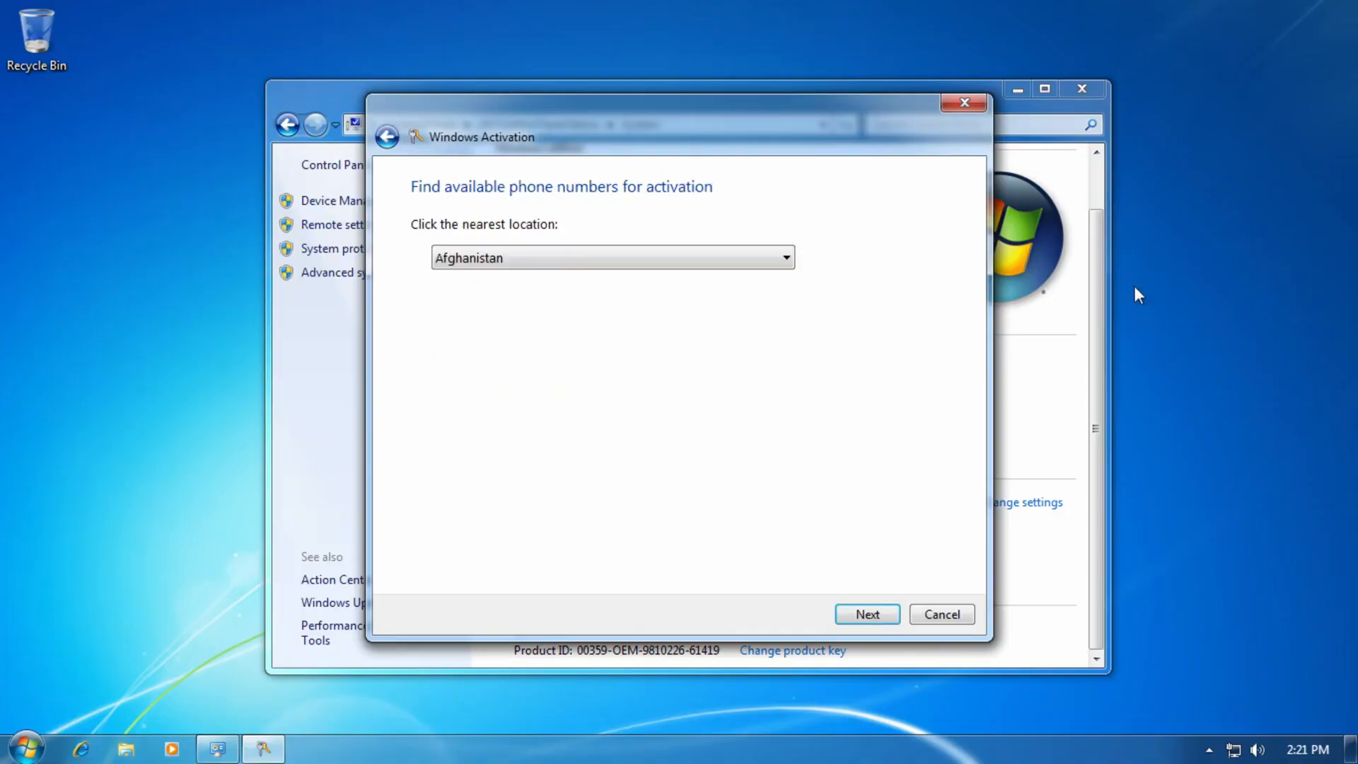
{"action": "left_click", "coordinate": [558, 253]}
{"action": "left_click_drag", "start_coordinate": [783, 67], "coordinate": [790, 475]}
{"action": "left_click", "coordinate": [542, 365]}
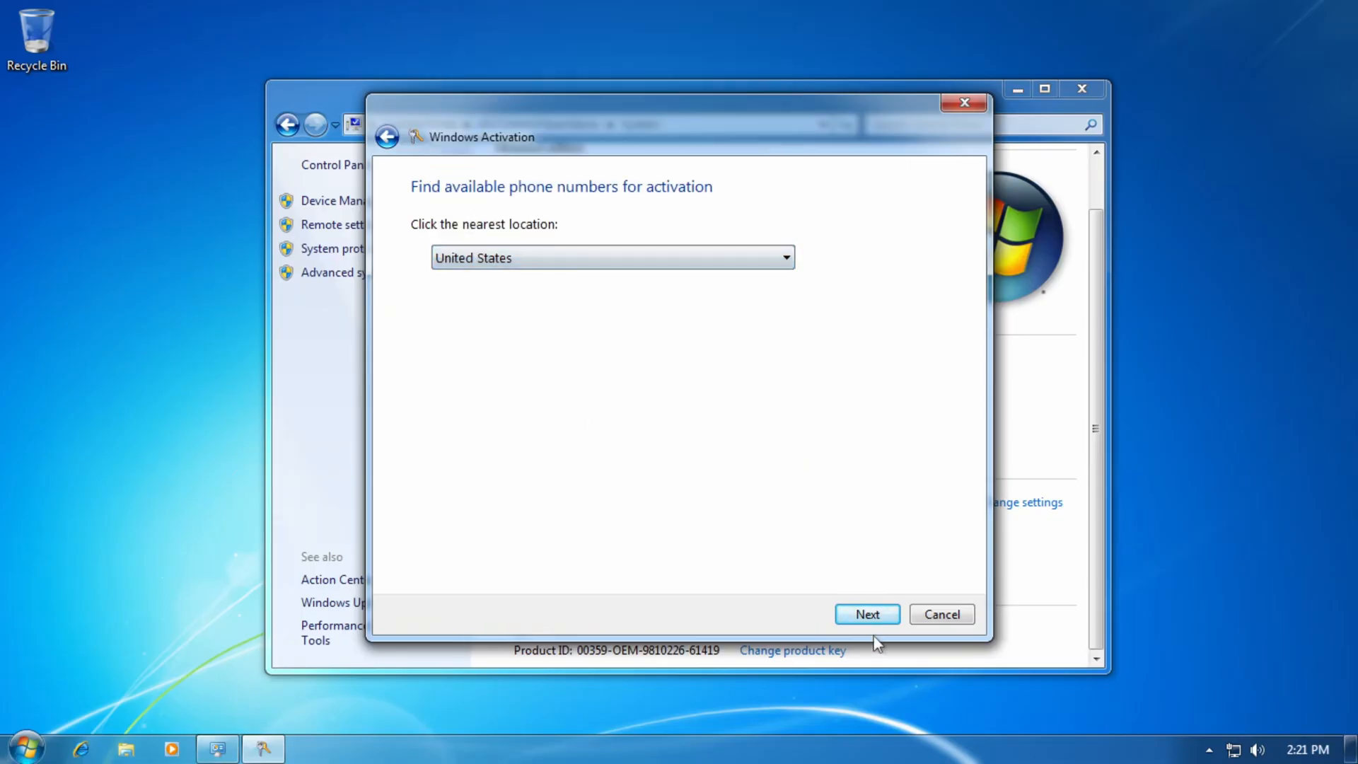
{"action": "left_click", "coordinate": [867, 614]}
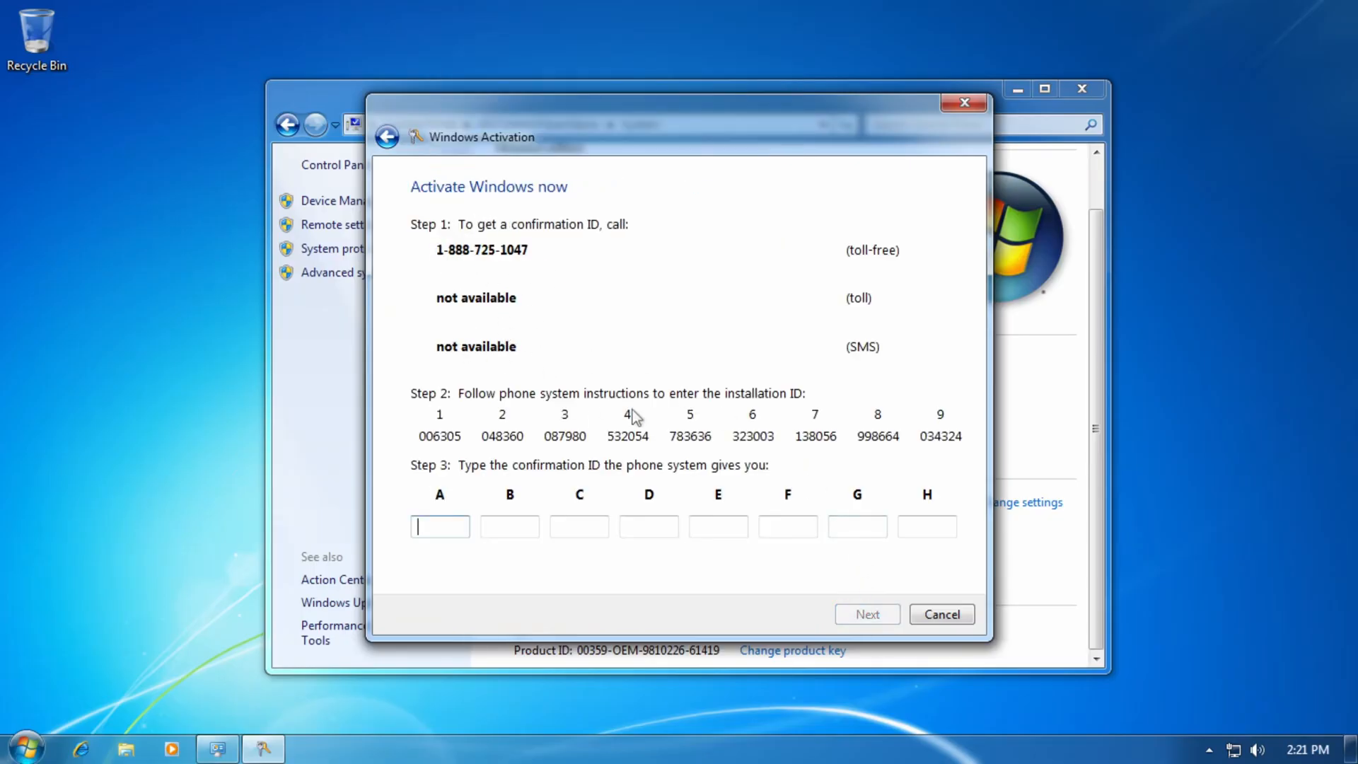
{"action": "key", "text": "ctrl+alt"}
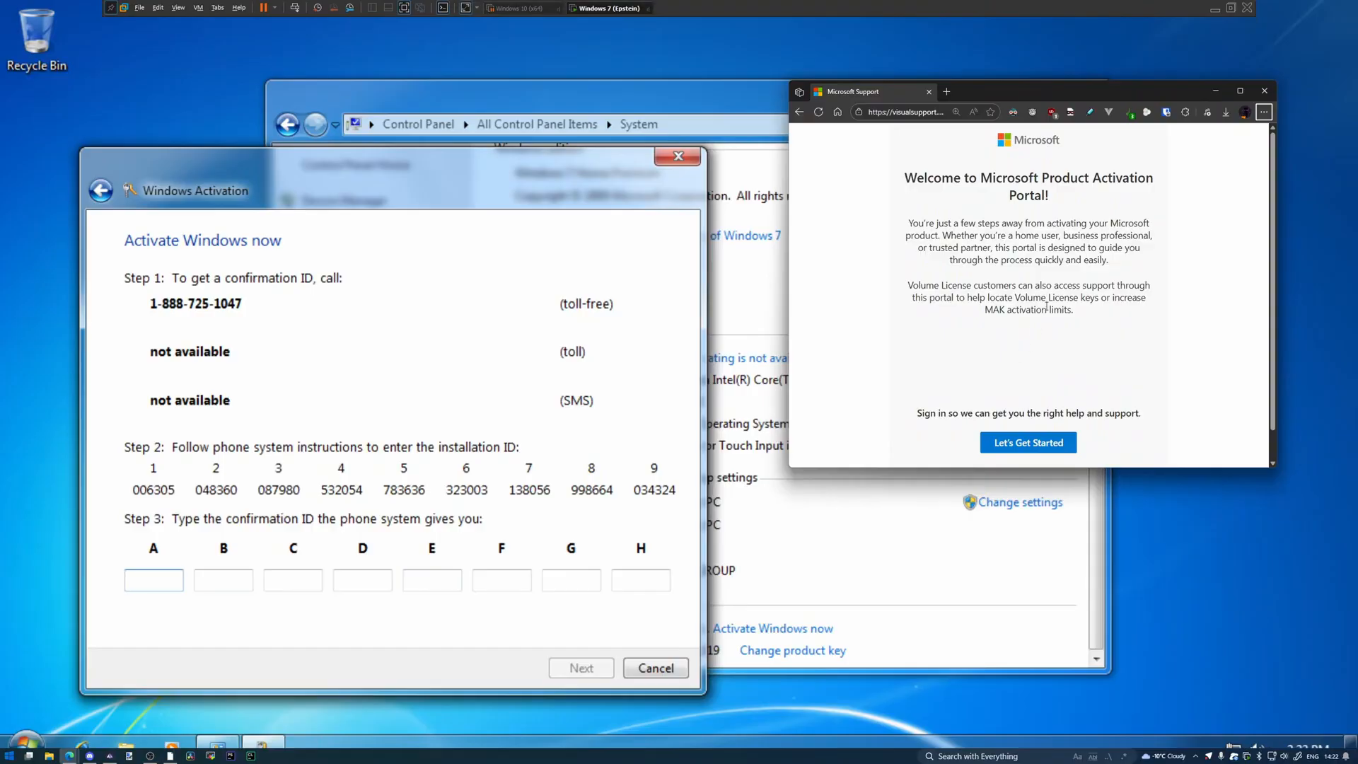
Start product activation on the portal and solve the train security verification puzzle
{"action": "left_click", "coordinate": [1028, 442]}
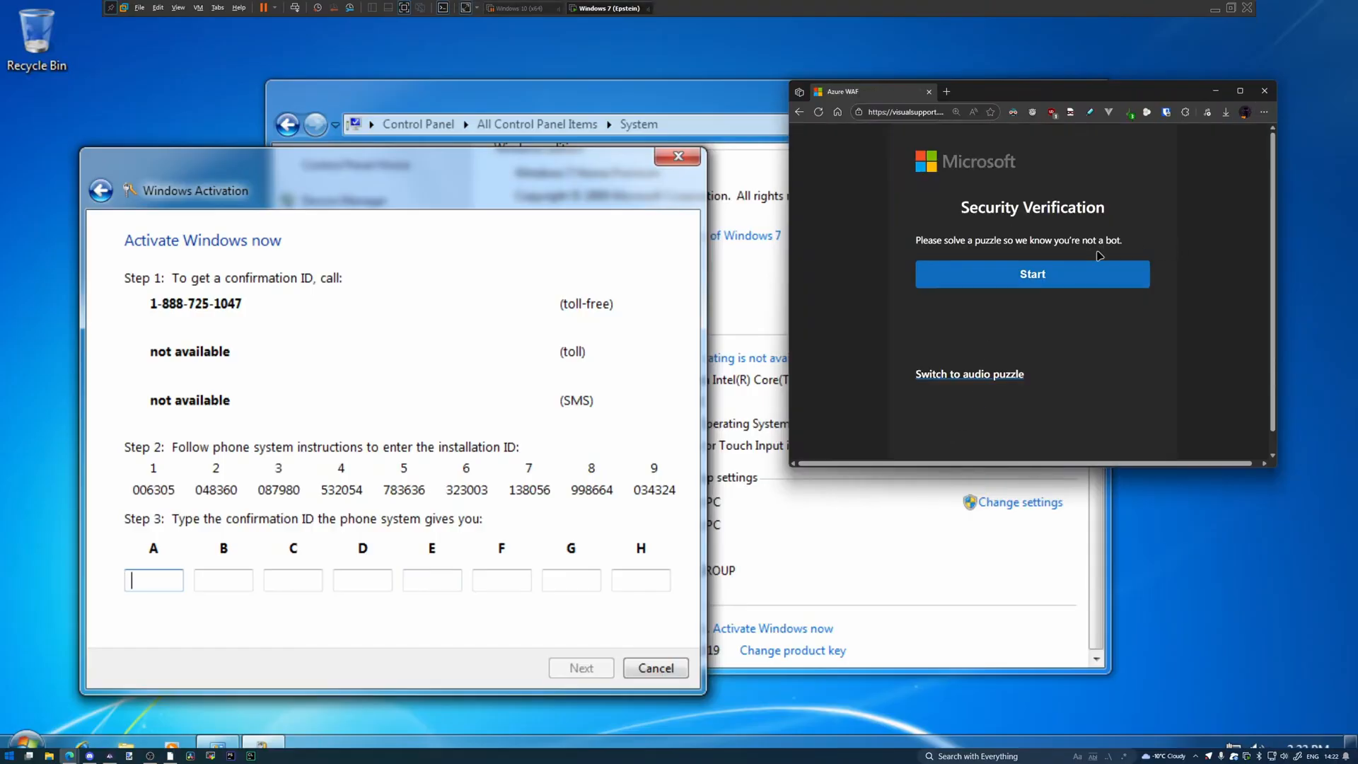
{"action": "left_click", "coordinate": [1107, 275]}
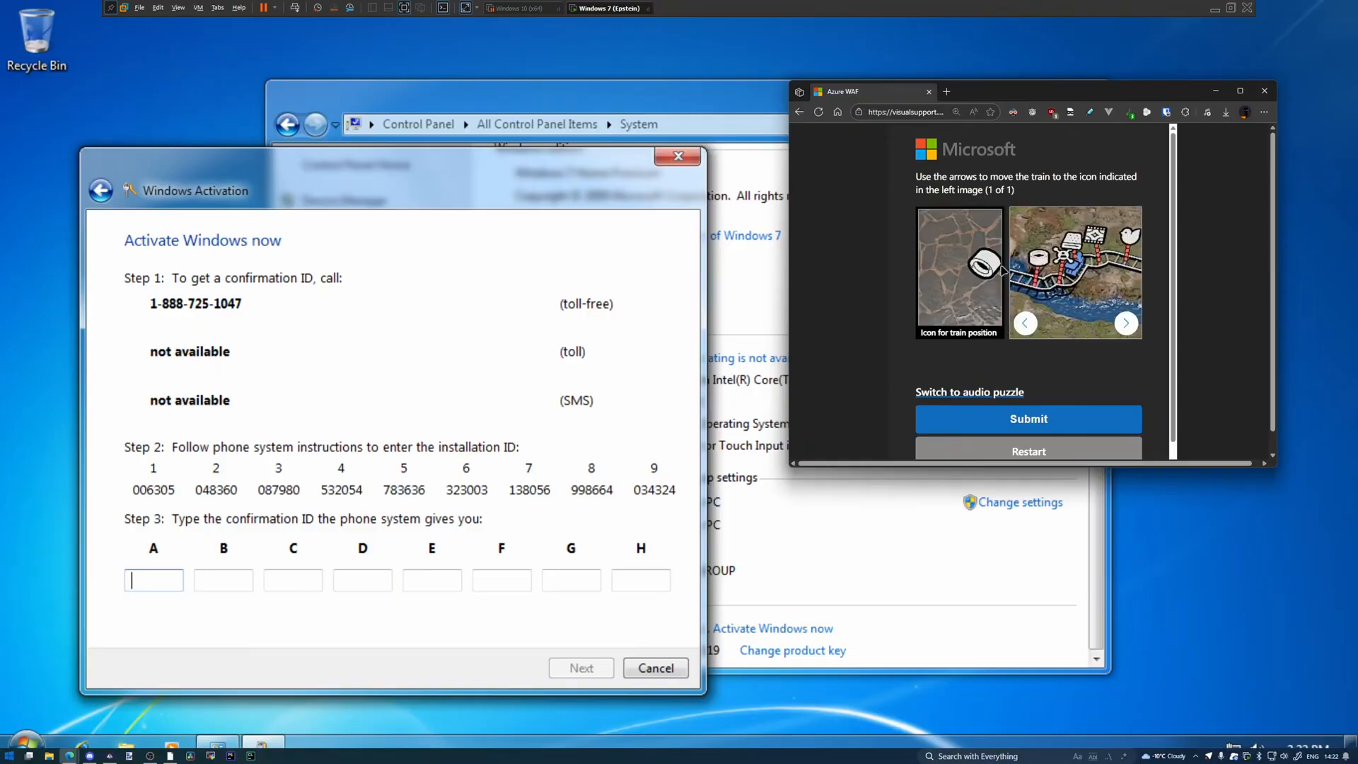
{"action": "left_click", "coordinate": [1034, 325]}
{"action": "left_click", "coordinate": [1034, 324]}
{"action": "left_click", "coordinate": [1028, 418]}
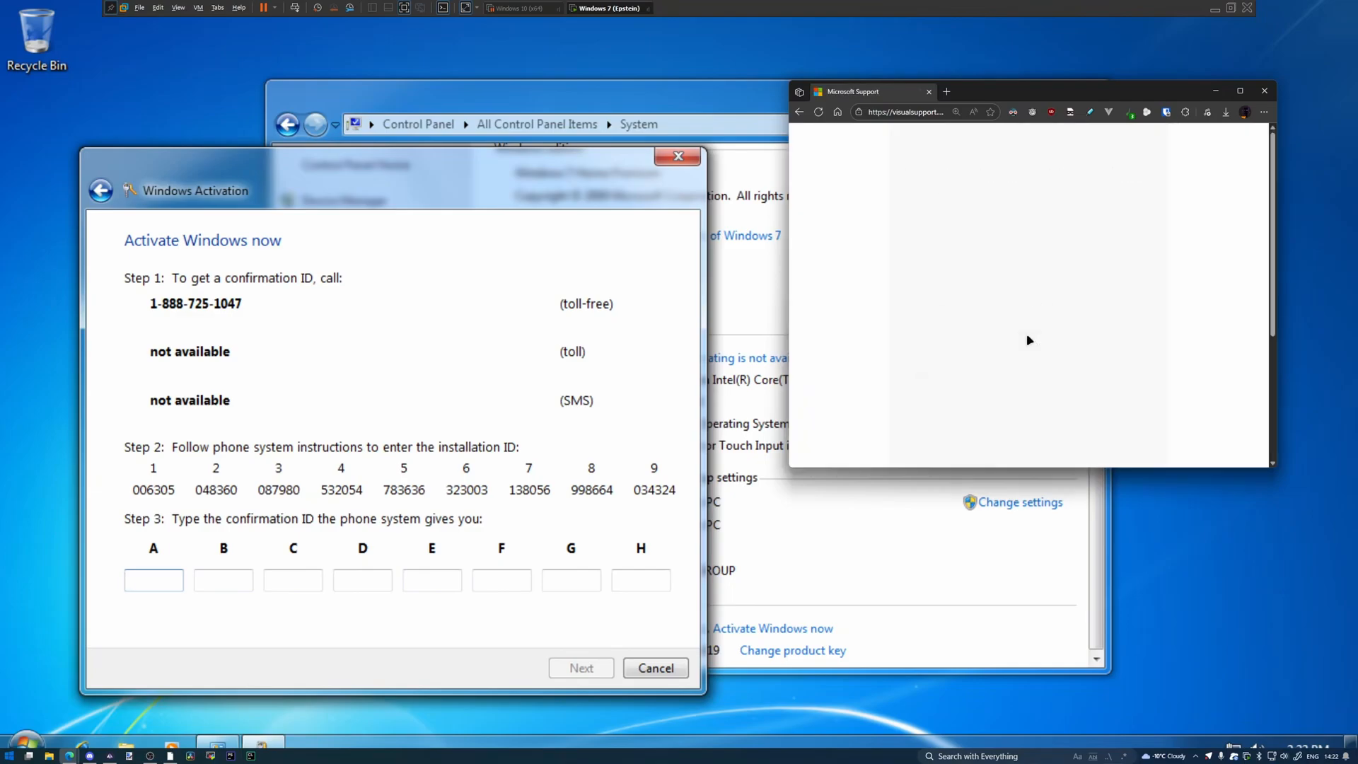
{"action": "scroll", "coordinate": [1040, 329], "scroll_direction": "down", "scroll_amount": 3}
{"action": "scroll", "coordinate": [1073, 316], "scroll_direction": "up", "scroll_amount": 3}
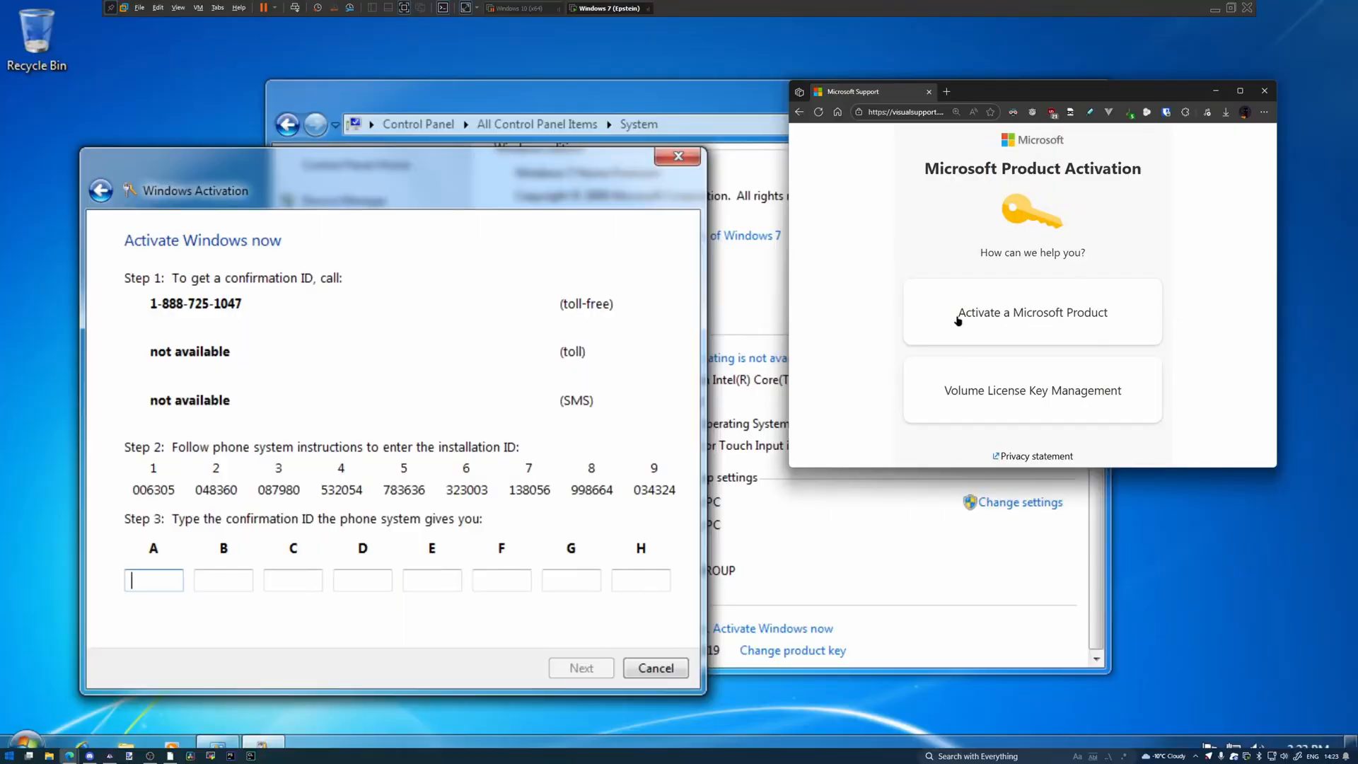
Choose Windows as the product and Windows 7 as the version, enlarging the browser window
{"action": "left_click", "coordinate": [1016, 313]}
{"action": "scroll", "coordinate": [1033, 333], "scroll_direction": "down", "scroll_amount": 3}
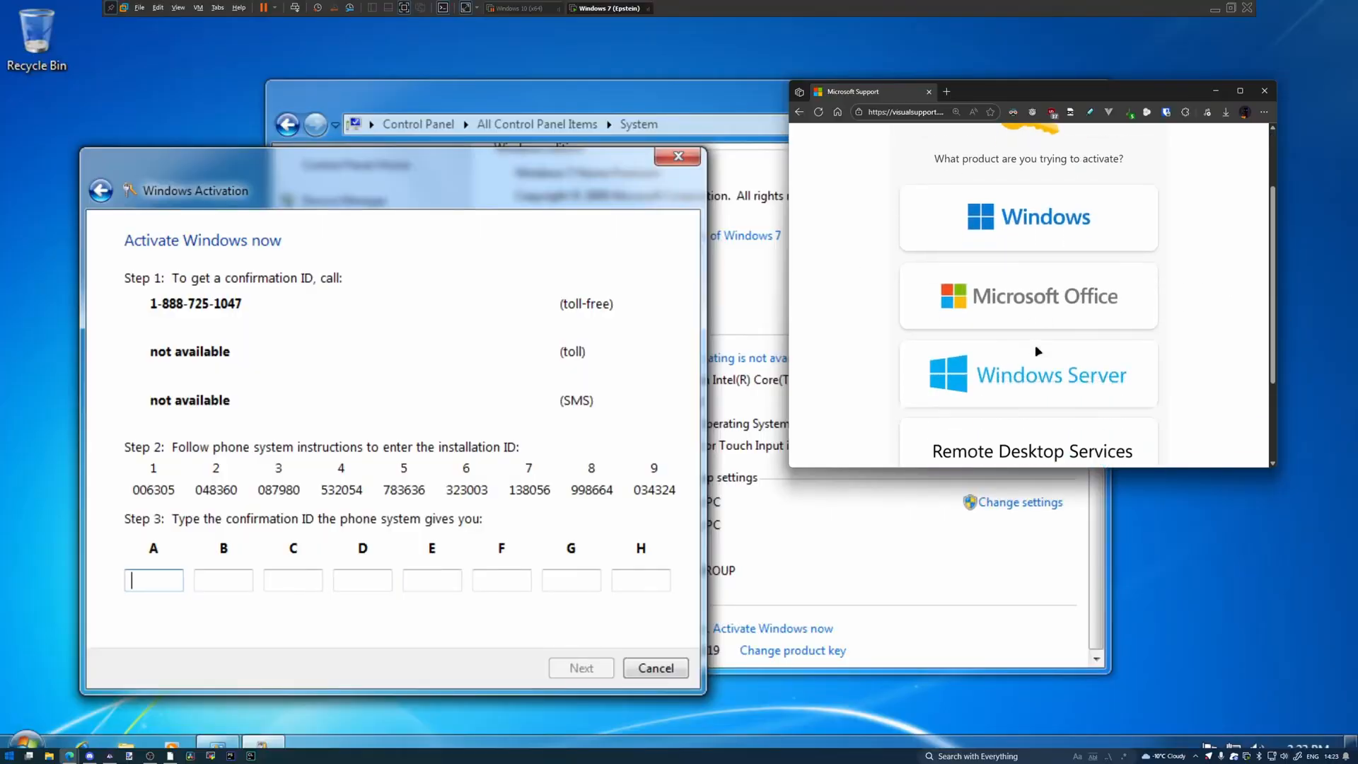
{"action": "scroll", "coordinate": [1043, 364], "scroll_direction": "up", "scroll_amount": 3}
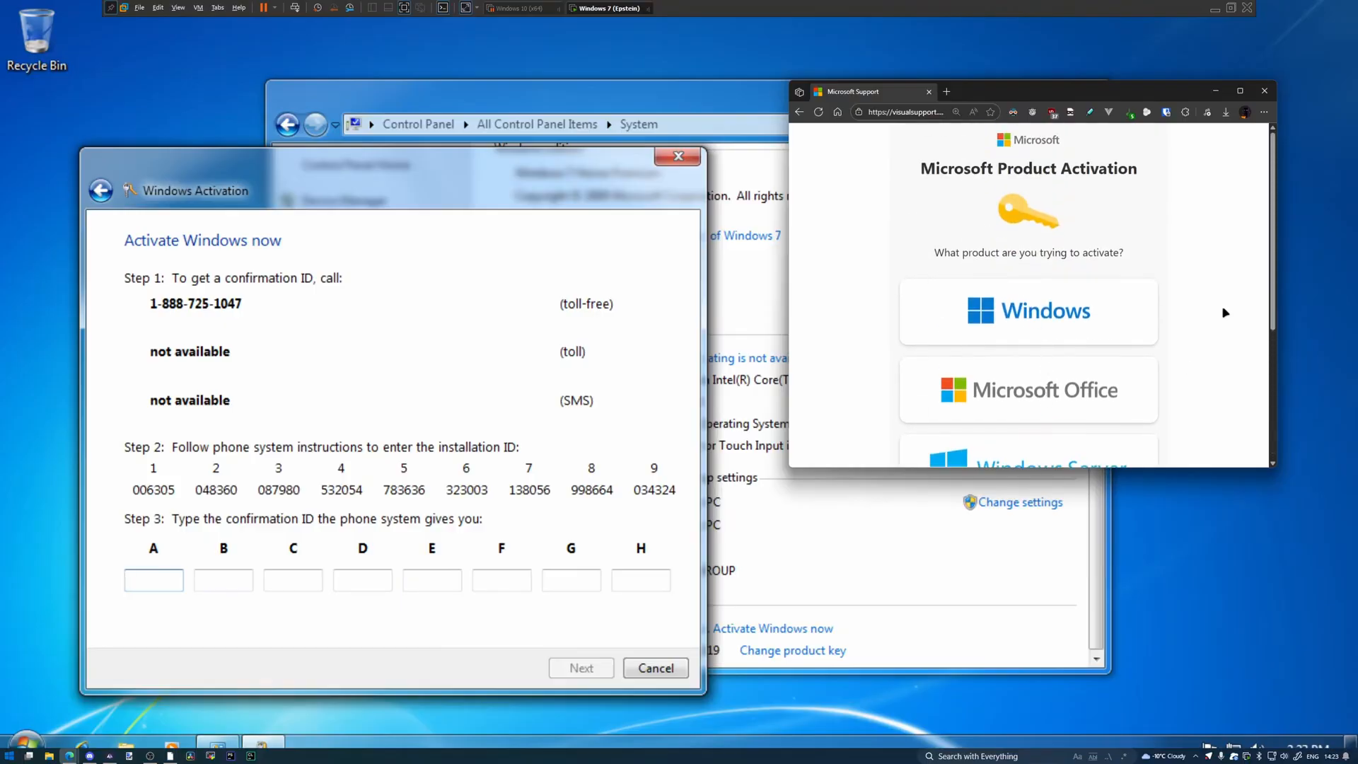
{"action": "left_click", "coordinate": [1024, 327]}
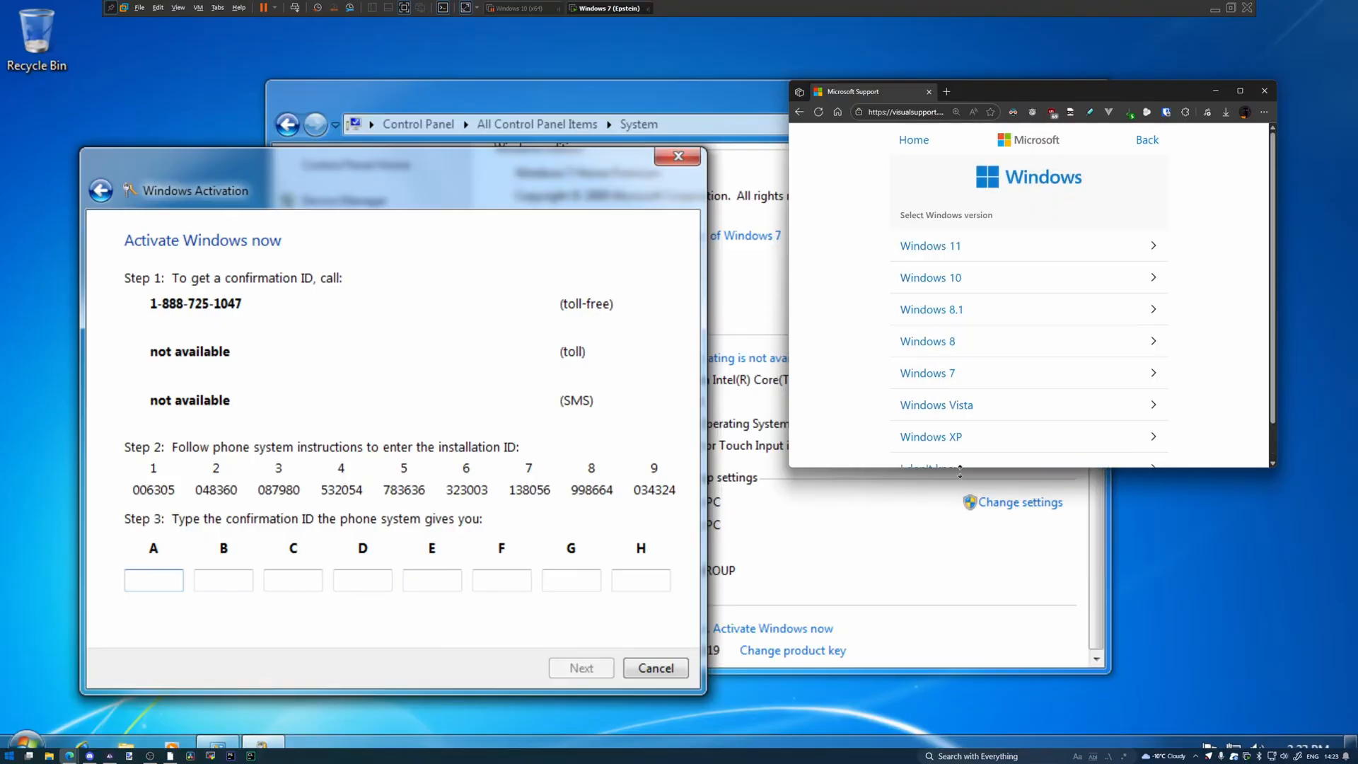
{"action": "left_click_drag", "start_coordinate": [961, 468], "coordinate": [962, 640]}
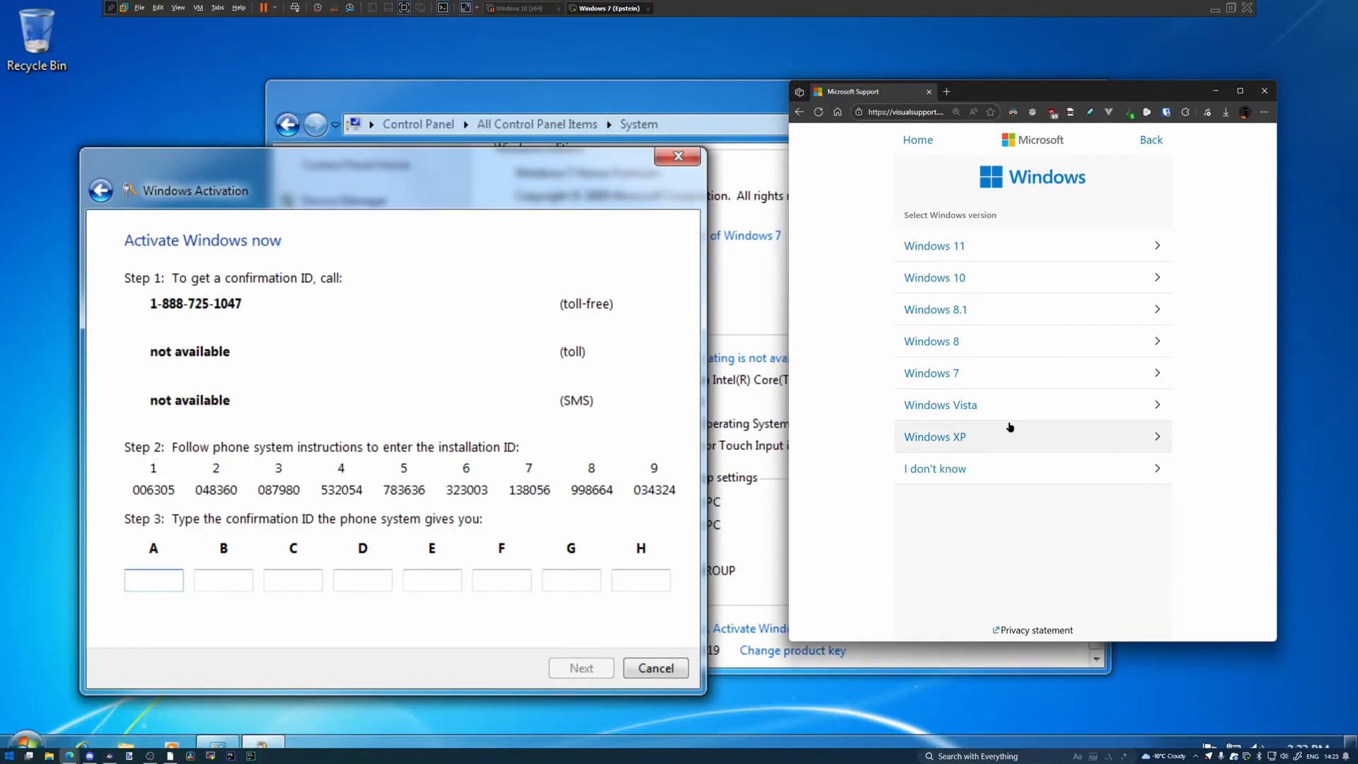
{"action": "left_click", "coordinate": [958, 375]}
{"action": "left_click", "coordinate": [956, 253]}
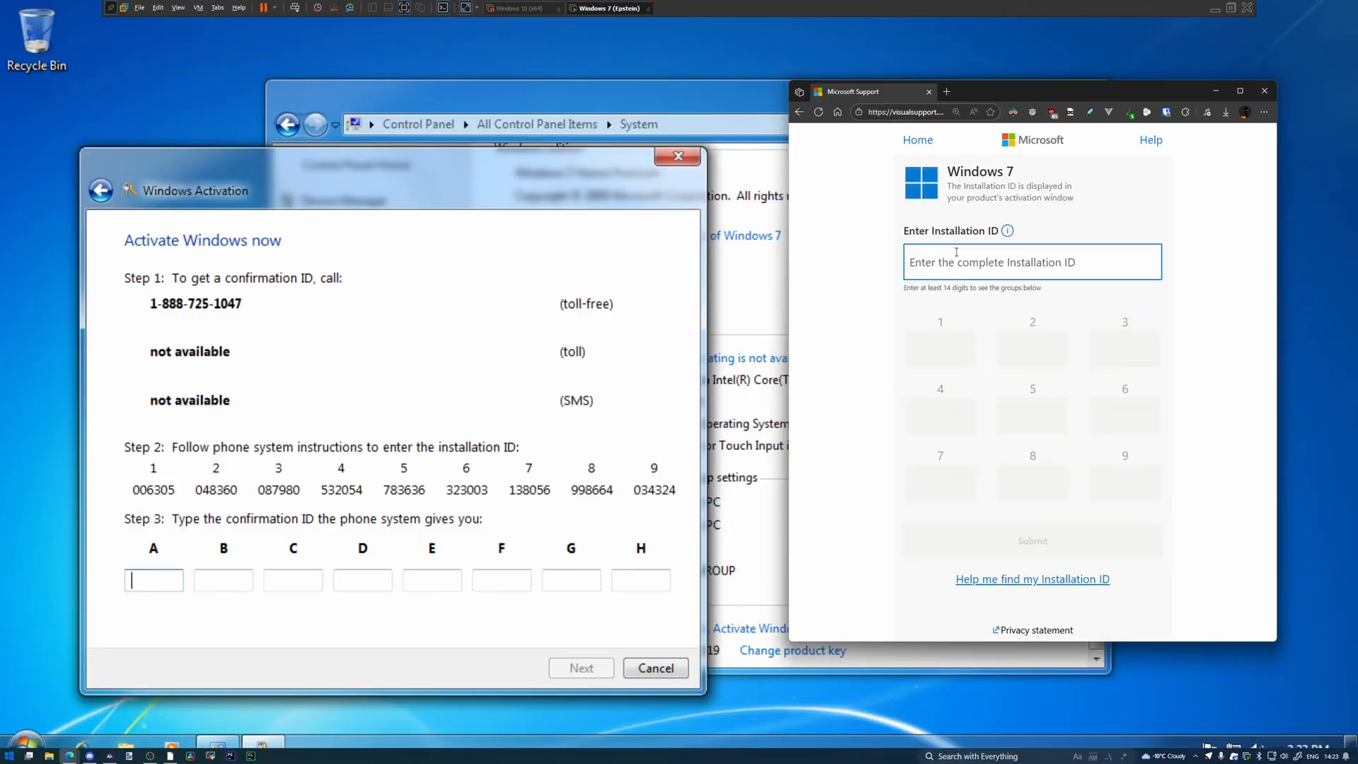
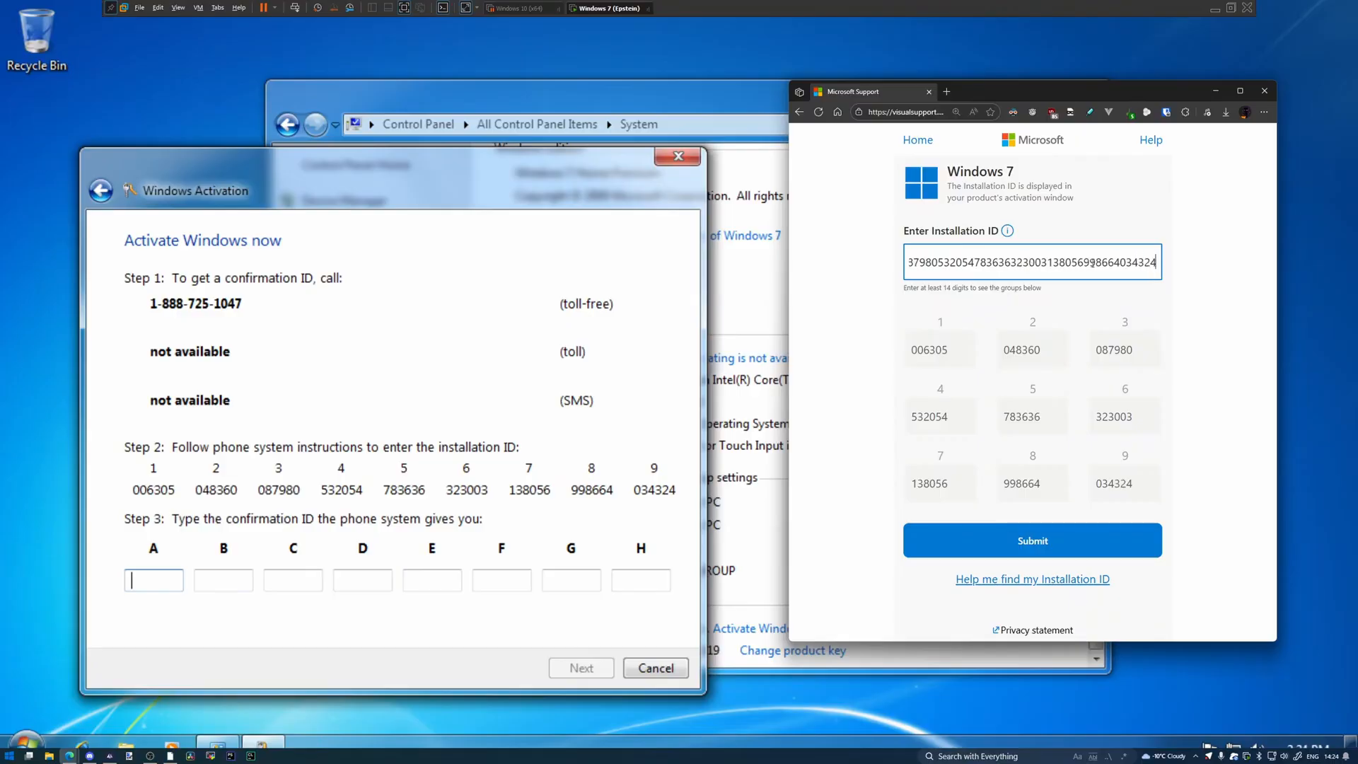
Enter this PC's Windows 7 installation ID and submit it
{"action": "left_click", "coordinate": [1037, 546]}
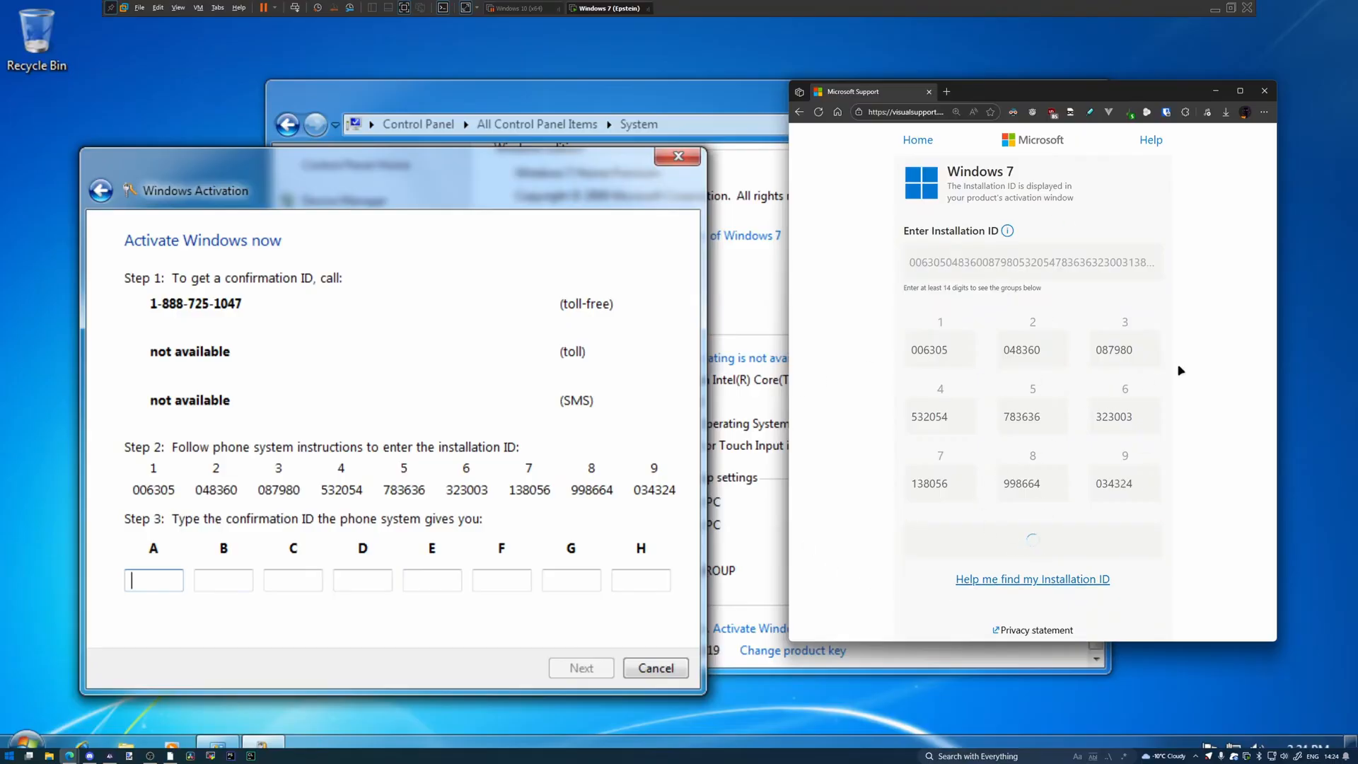
Confirm 1 installed computer and retrieve the eight-block confirmation ID
{"action": "left_click", "coordinate": [1117, 441]}
{"action": "type", "text": "1"}
{"action": "key", "text": "Return"}
{"action": "left_click", "coordinate": [1045, 442]}
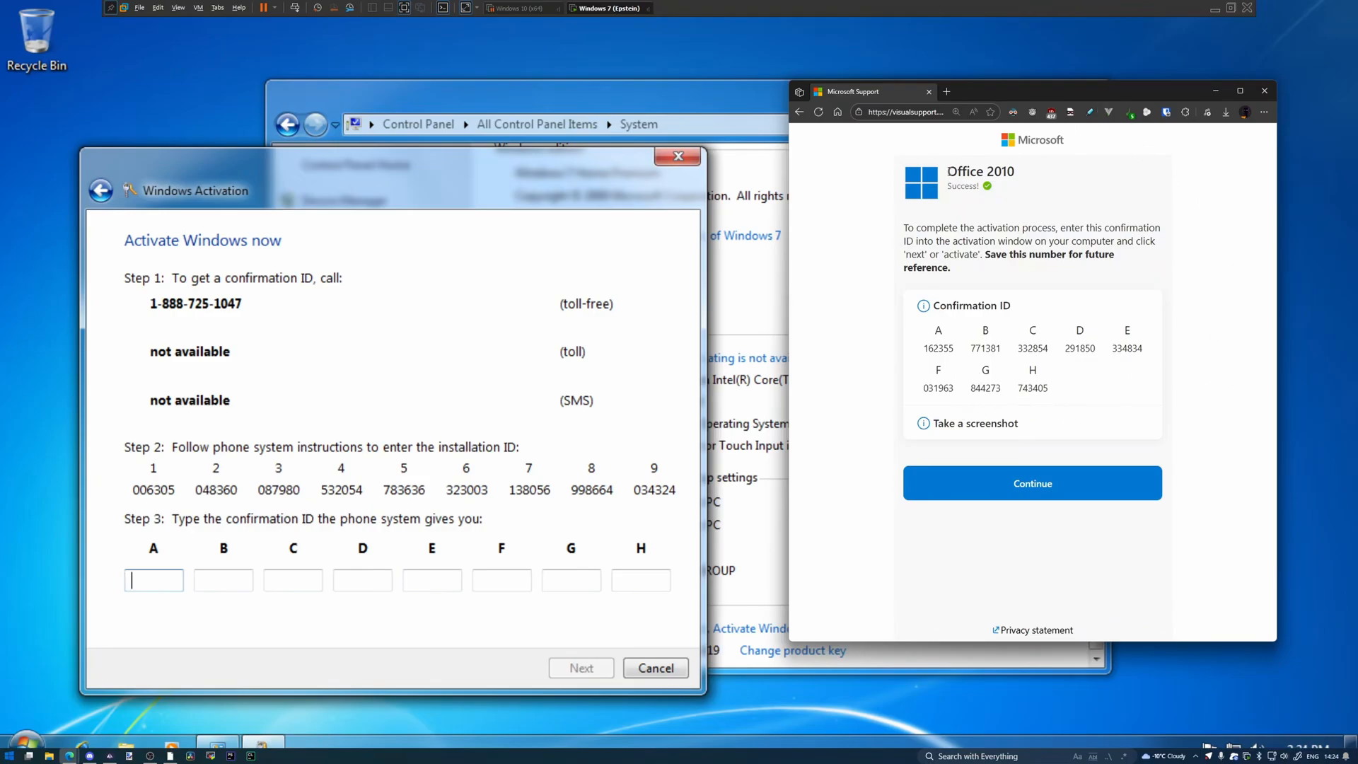
{"action": "left_click_drag", "start_coordinate": [948, 171], "coordinate": [1018, 175]}
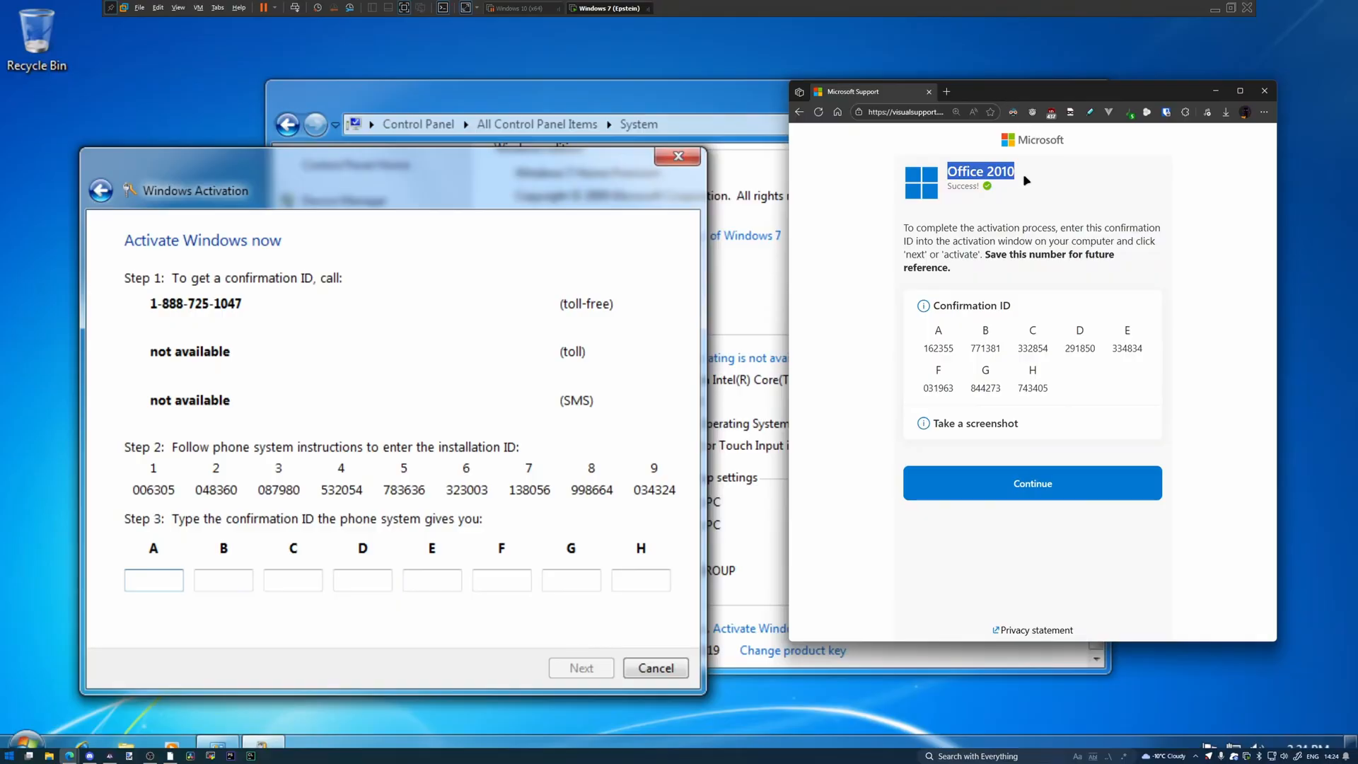
{"action": "left_click", "coordinate": [1068, 175]}
Enter the eight-group confirmation ID in fields A–H to activate Windows, then dismiss the success dialog
{"action": "left_click_drag", "start_coordinate": [1003, 90], "coordinate": [0, 205]}
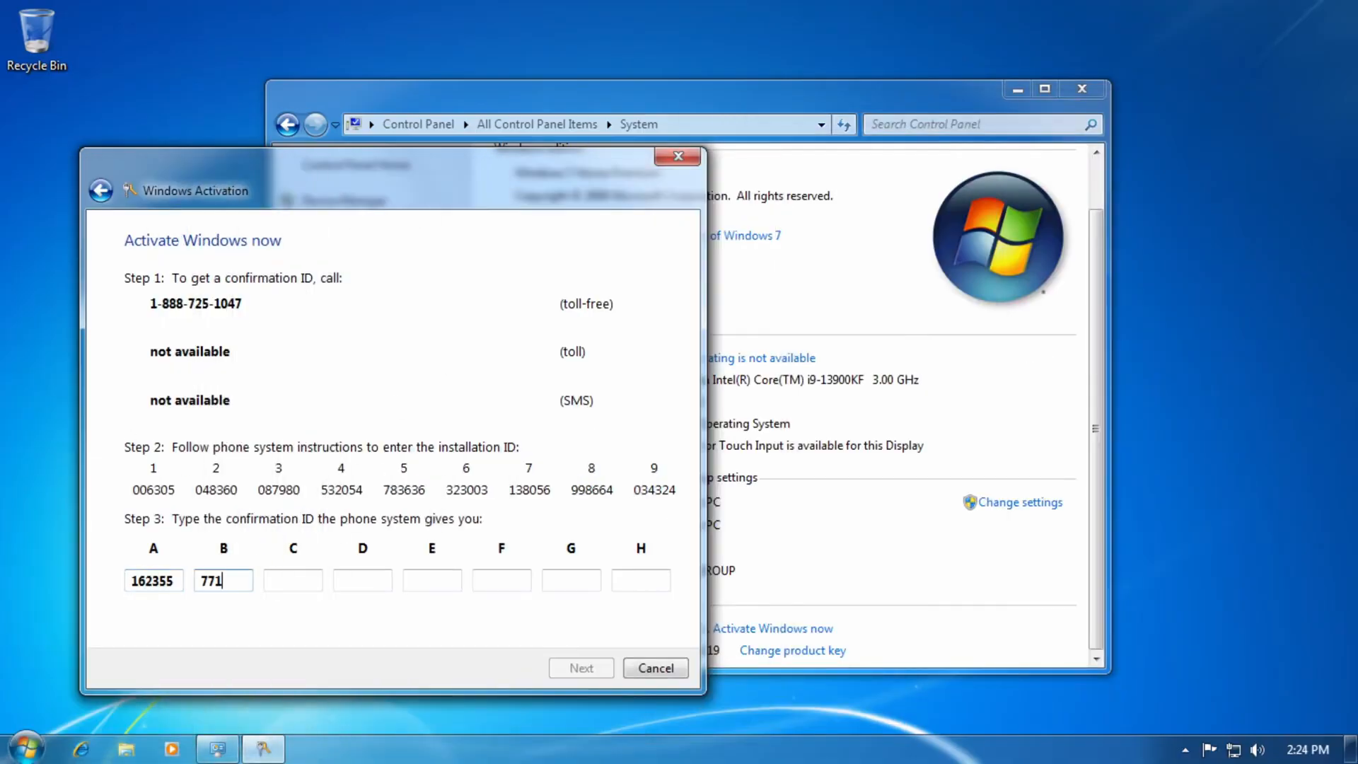
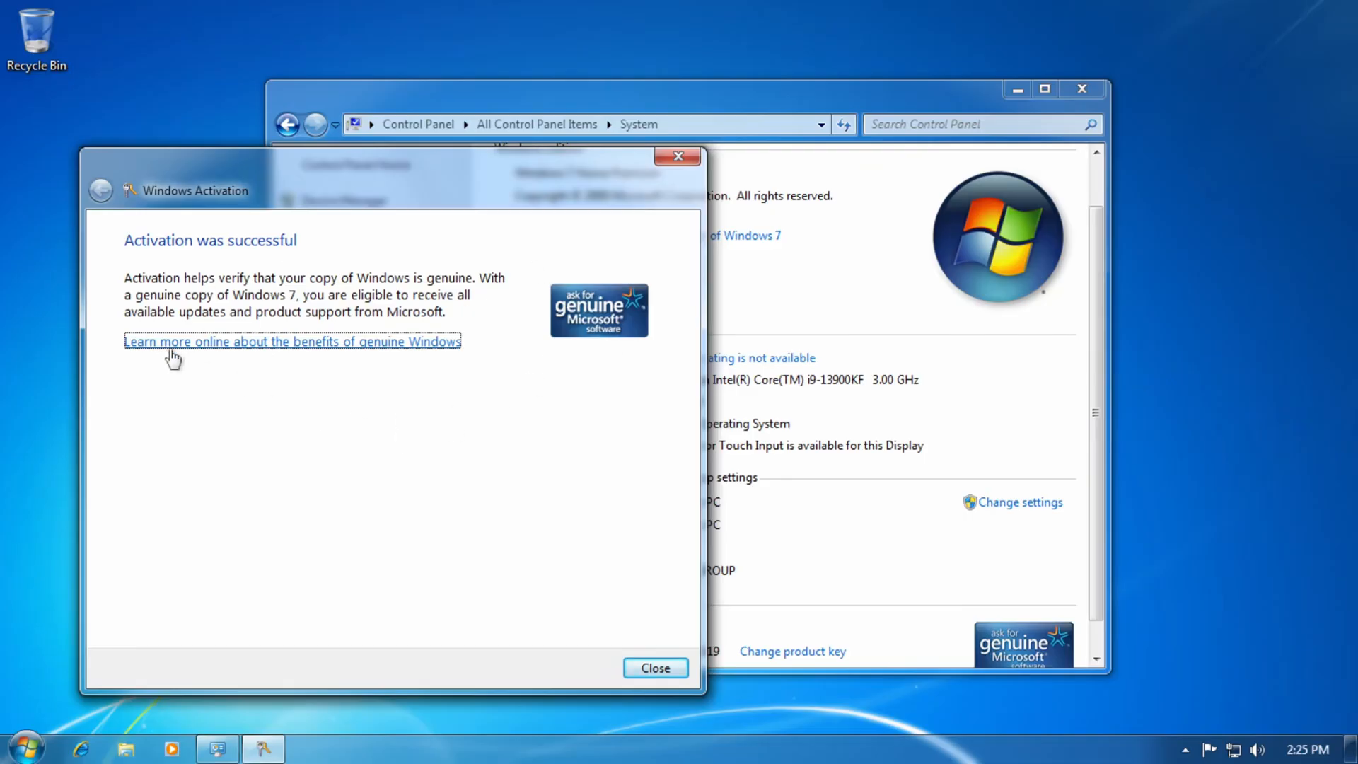
{"action": "left_click", "coordinate": [655, 668]}
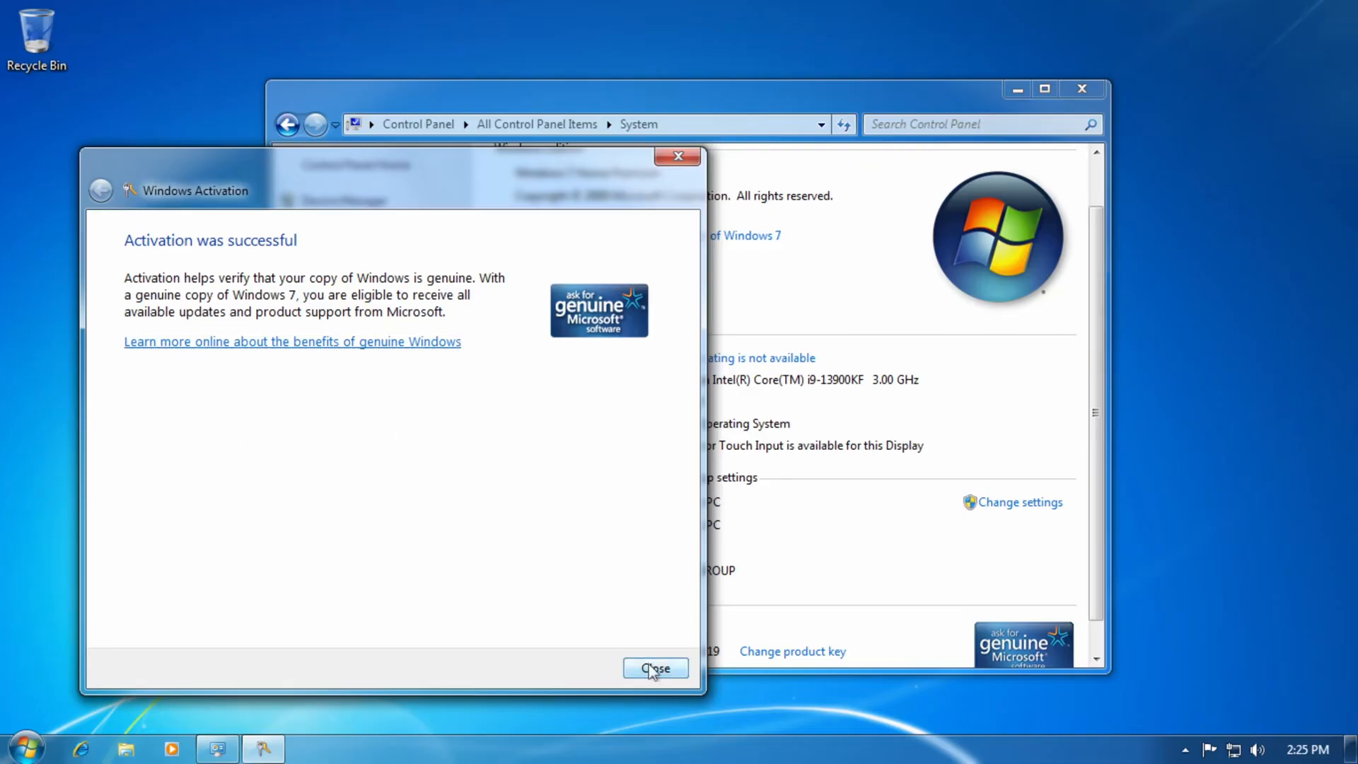
In Purble Place, fill the cake pan with yellow batter and send it on
{"action": "scroll", "coordinate": [785, 559], "scroll_direction": "down", "scroll_amount": 1}
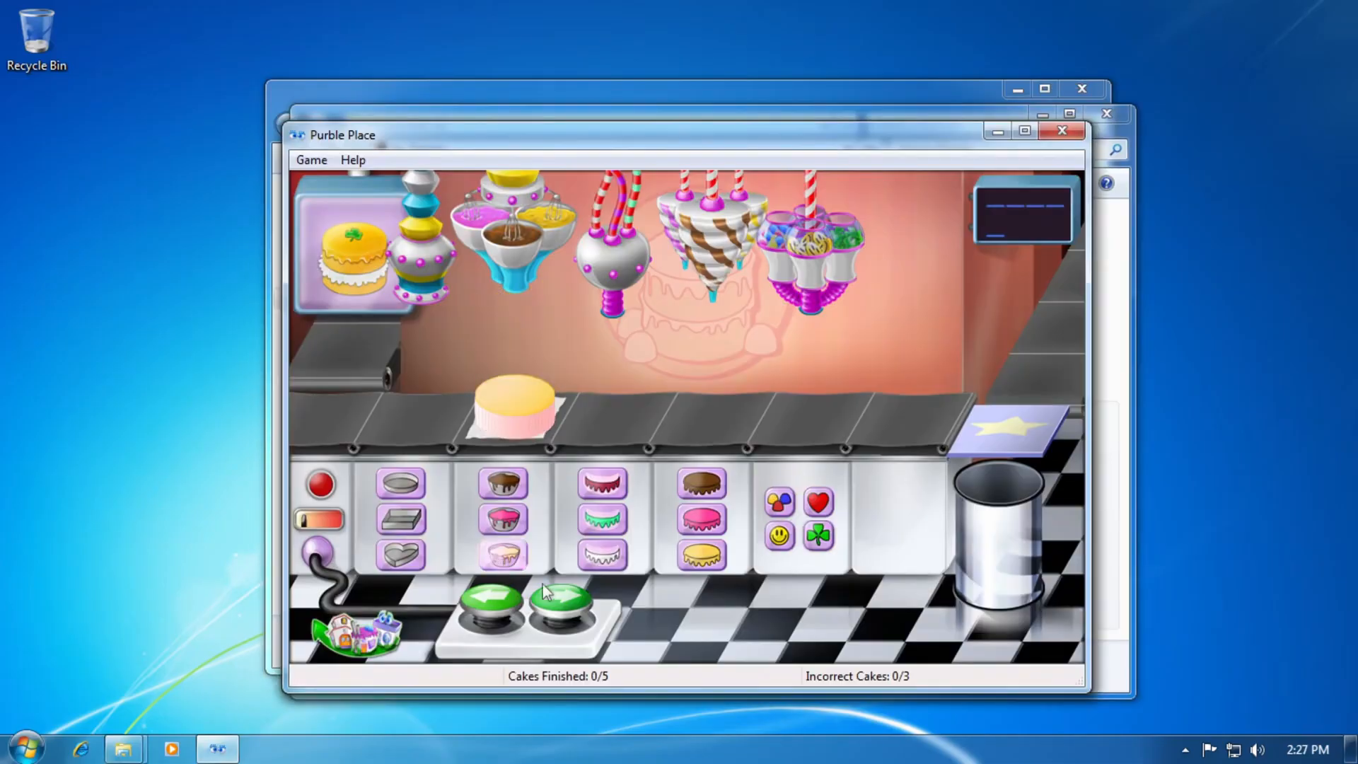
{"action": "left_click", "coordinate": [503, 555]}
{"action": "left_click", "coordinate": [558, 598]}
Frost the first layer white, stack a new round pan on it, and pour in yellow batter
{"action": "left_click", "coordinate": [591, 562]}
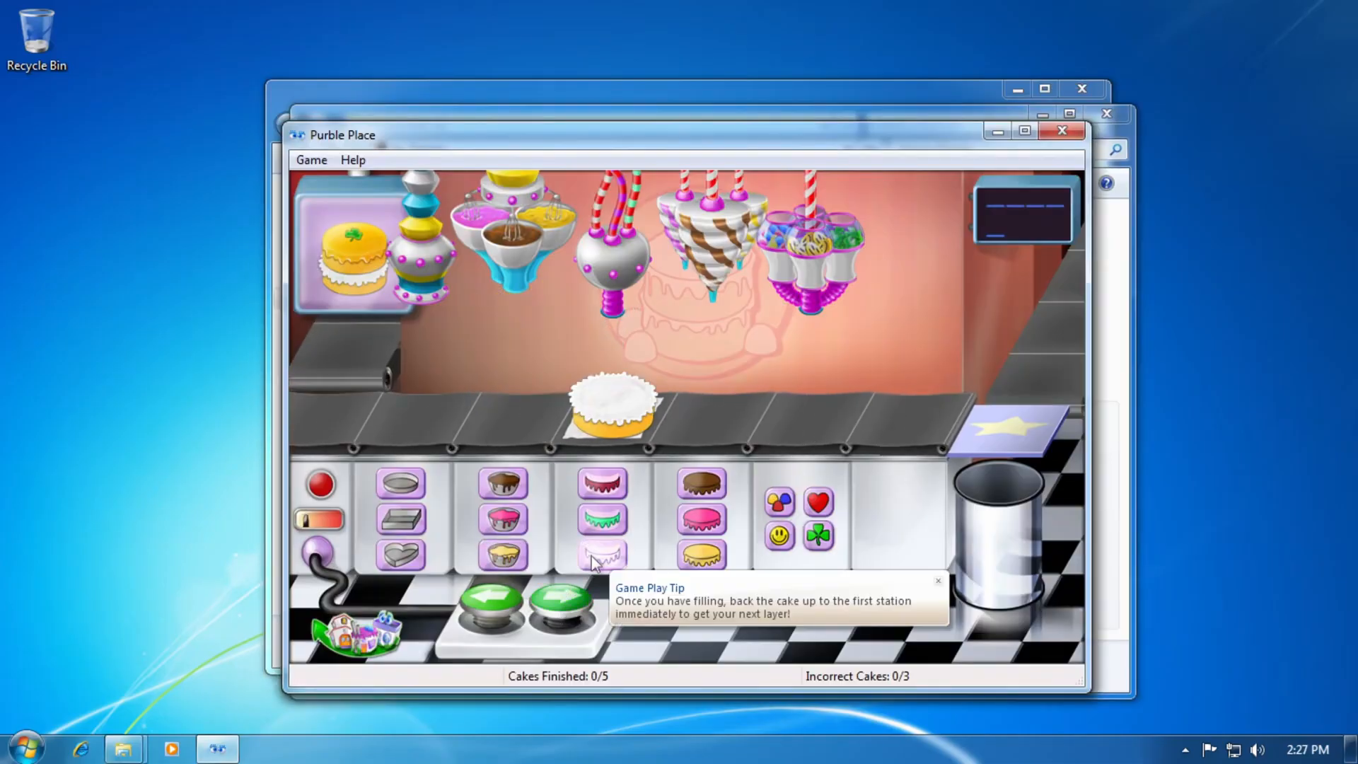
{"action": "left_click", "coordinate": [495, 592]}
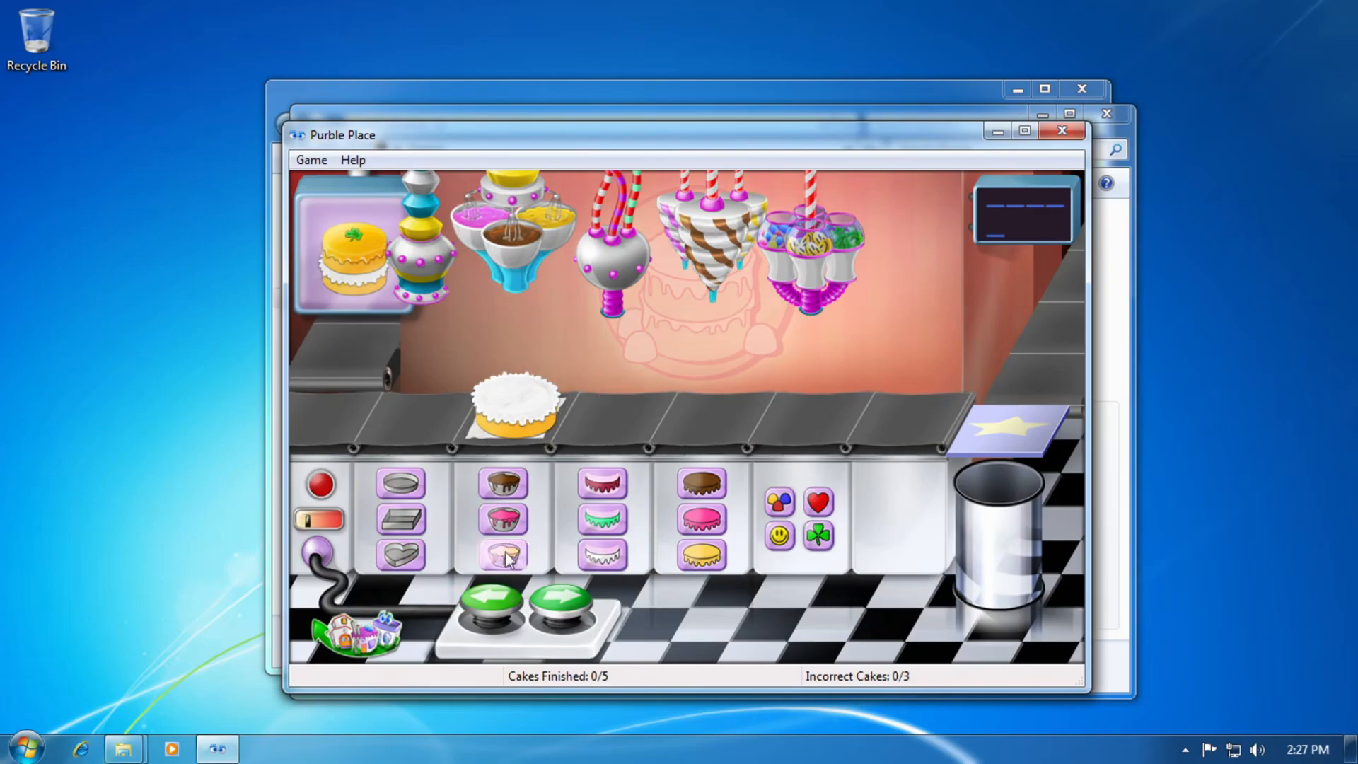
{"action": "left_click", "coordinate": [508, 555]}
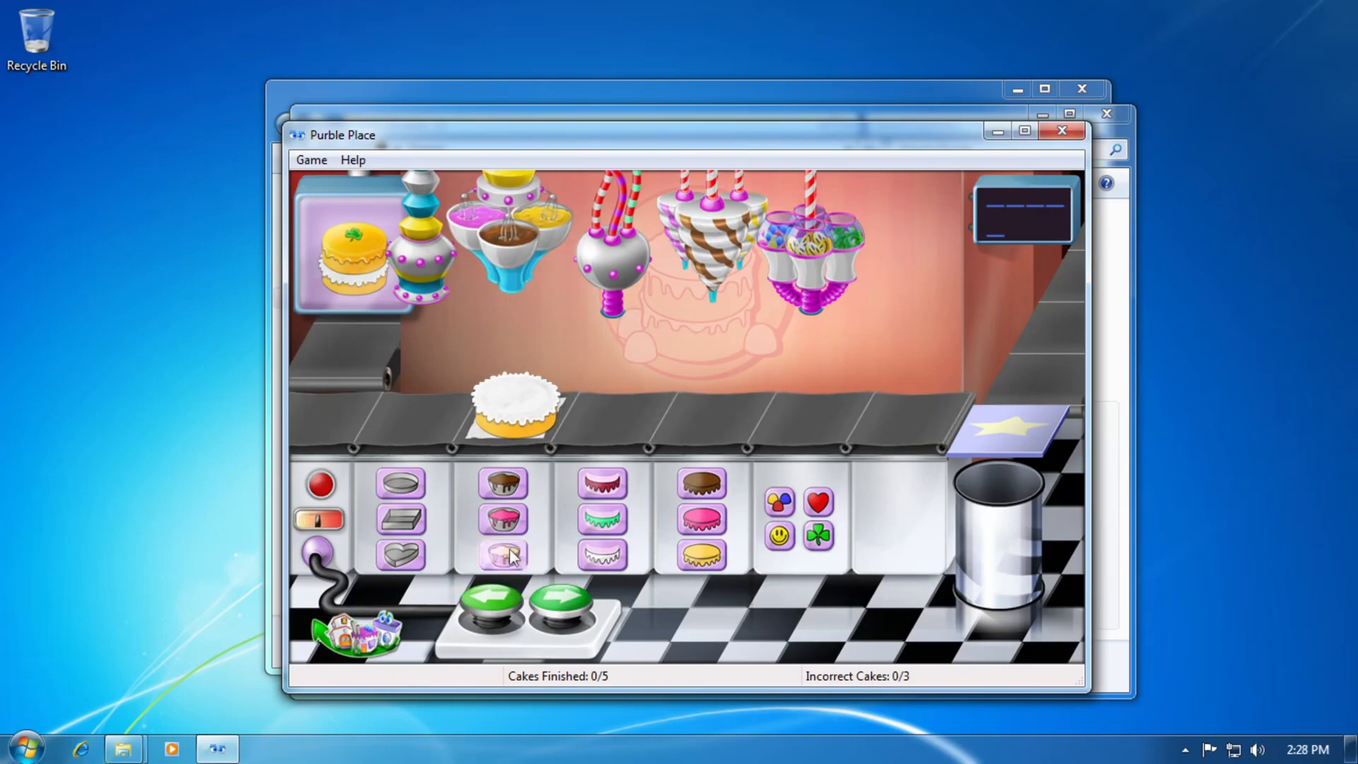
{"action": "left_click", "coordinate": [393, 473]}
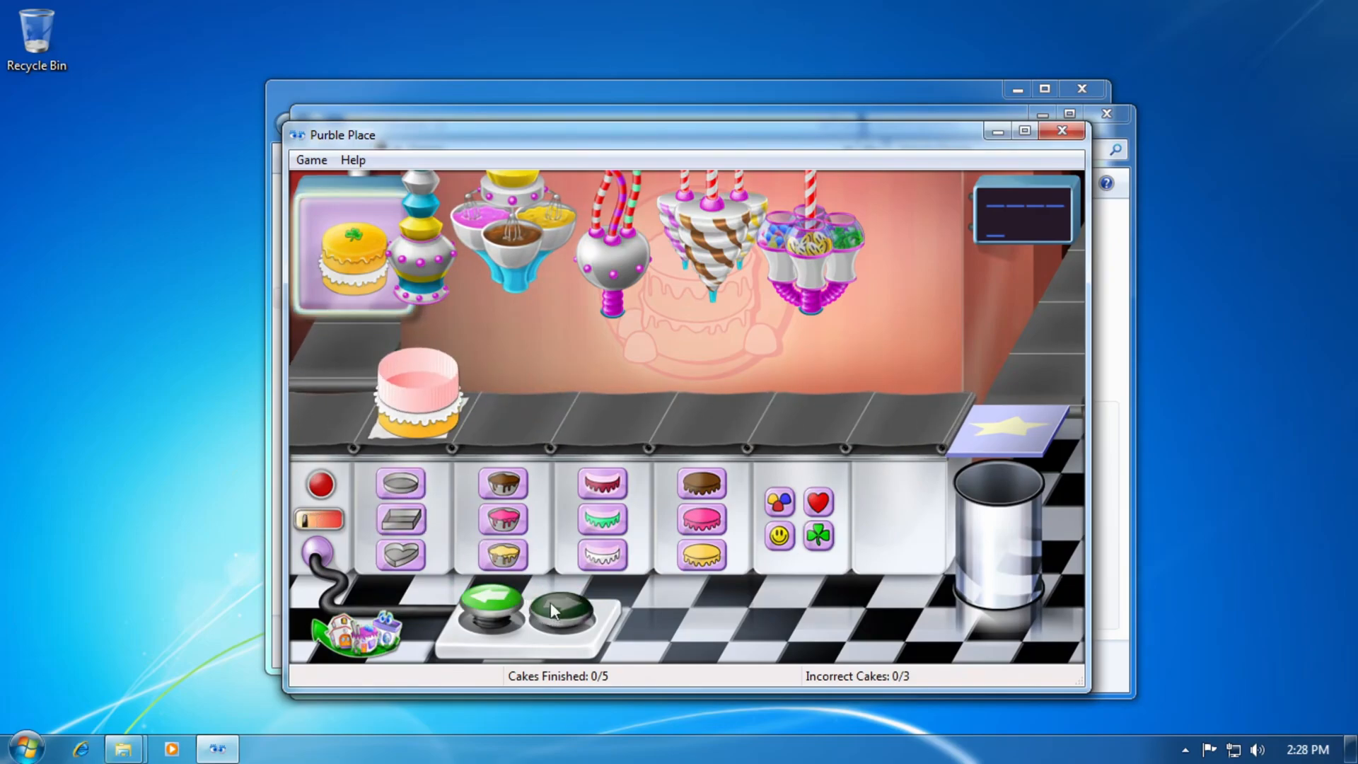
{"action": "left_click", "coordinate": [555, 601]}
{"action": "left_click", "coordinate": [503, 555]}
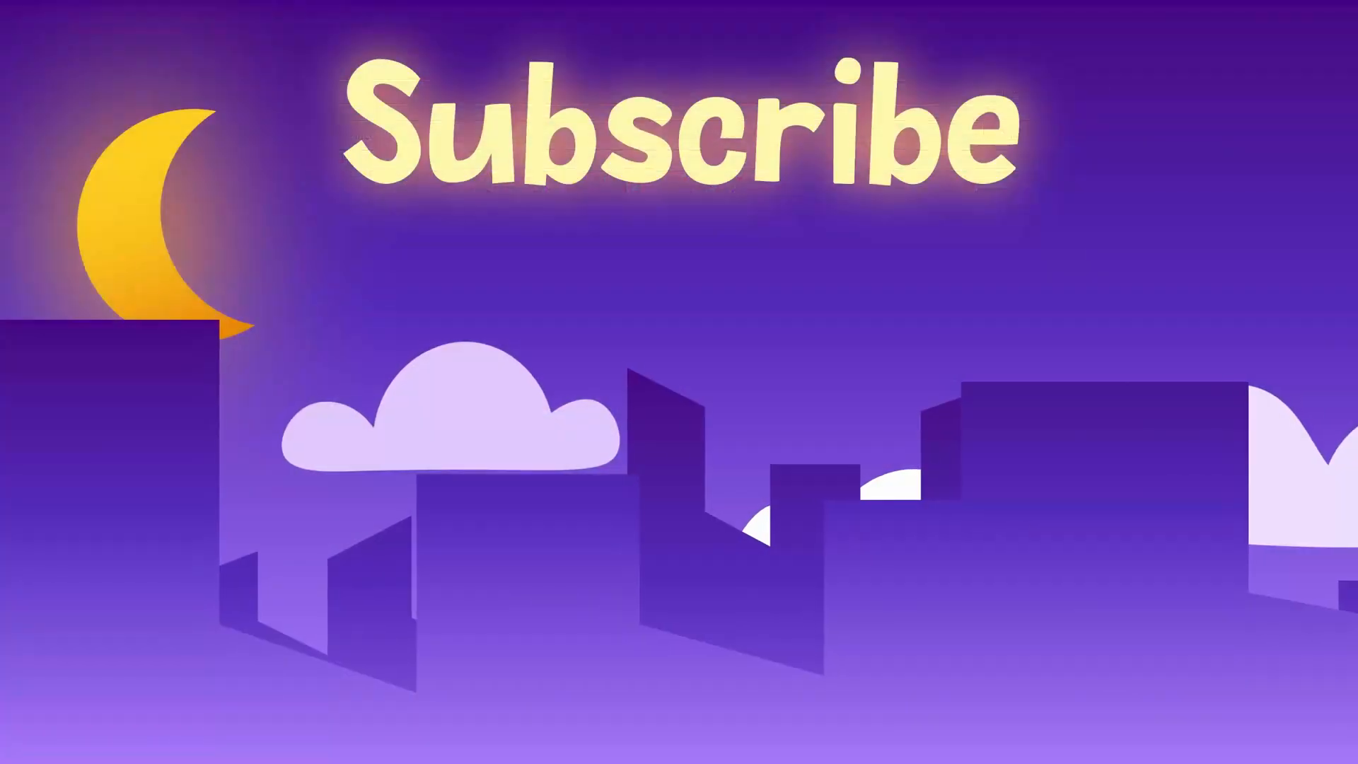